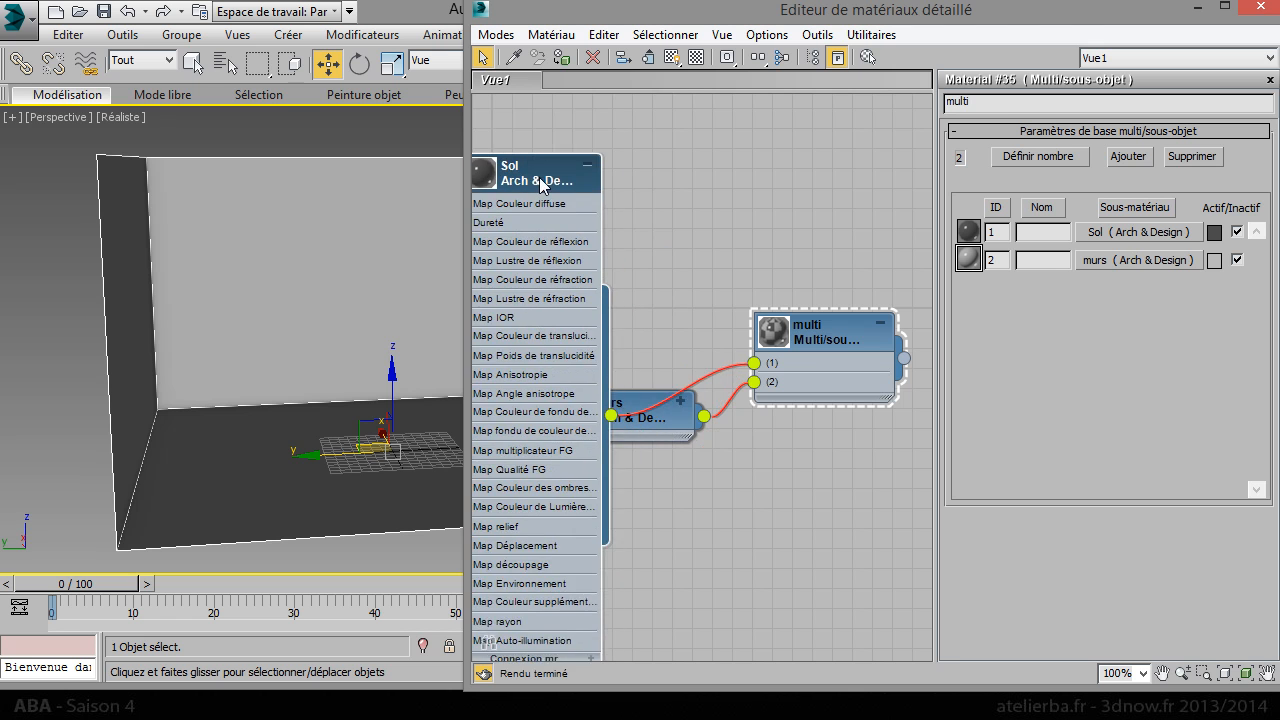
Move the murs node below the Sol node, expand its map slots and auto-arrange the material graph.
middle_click_drag(681, 234, 771, 236)
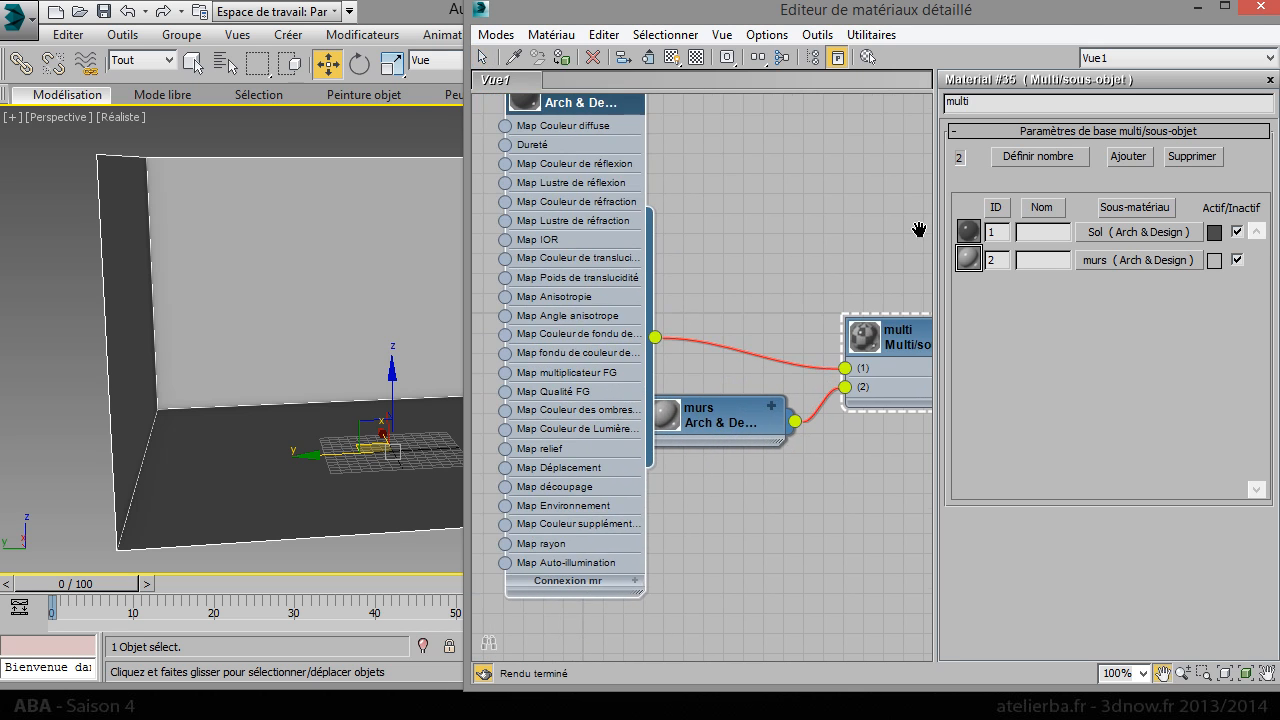
scroll(773, 309, "down", 2)
middle_click_drag(759, 337, 839, 369)
left_click_drag(775, 417, 670, 618)
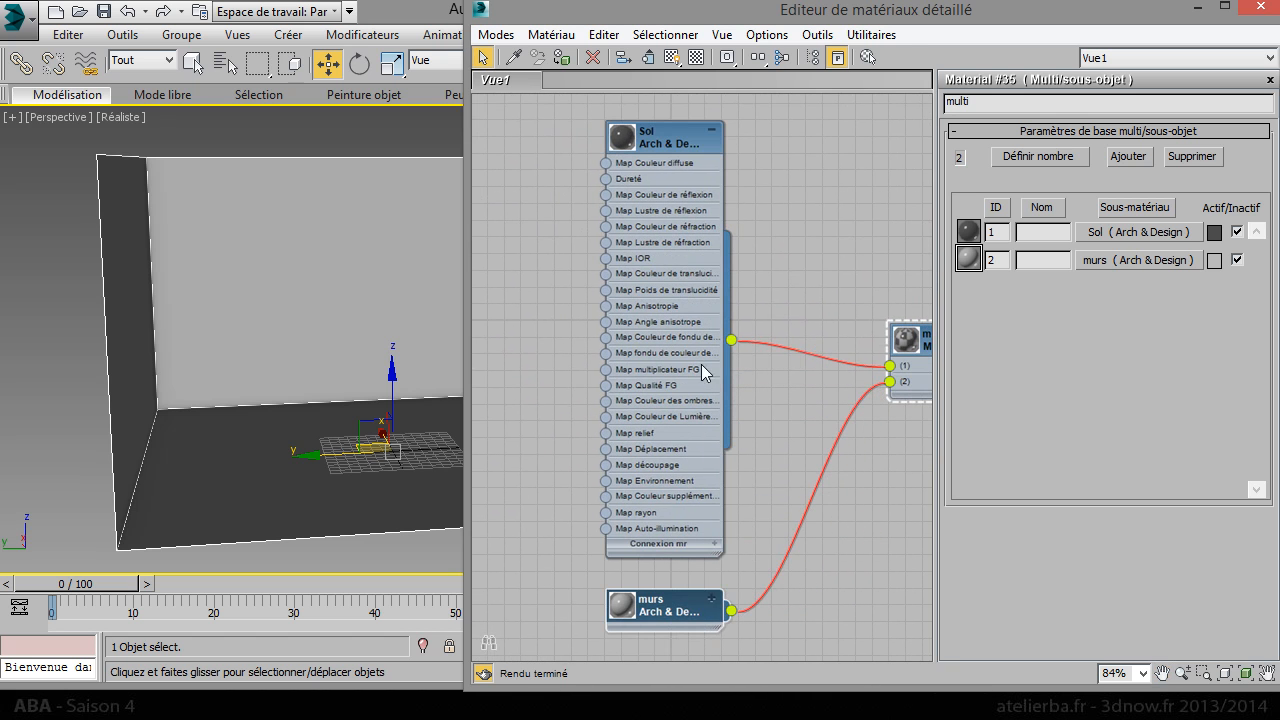
left_click(713, 599)
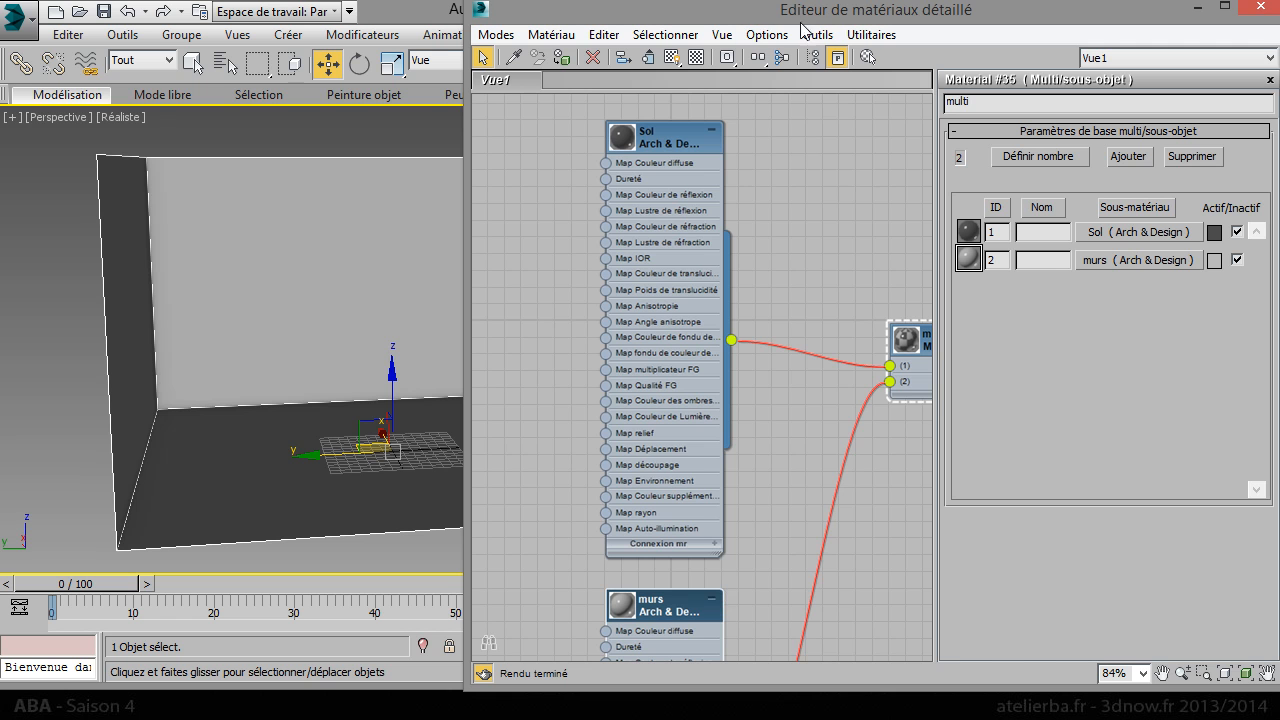
left_click(757, 57)
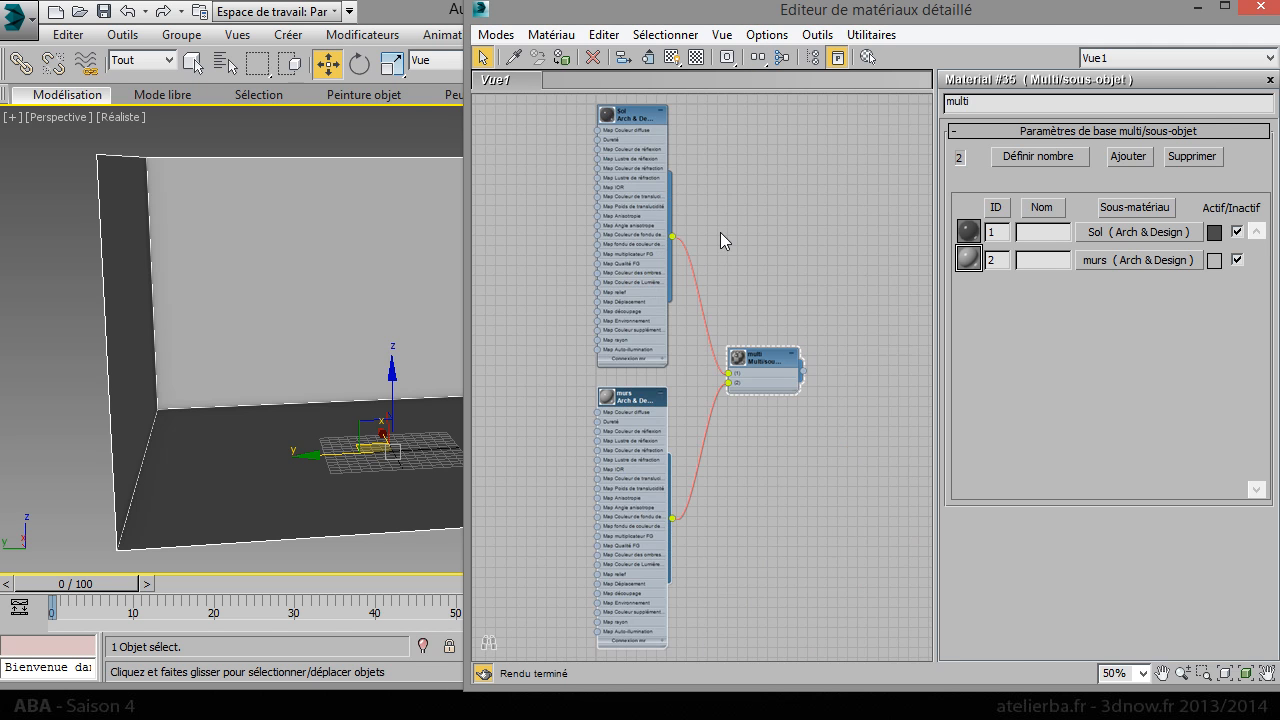
scroll(720, 232, "up", 8)
middle_click_drag(578, 213, 584, 510)
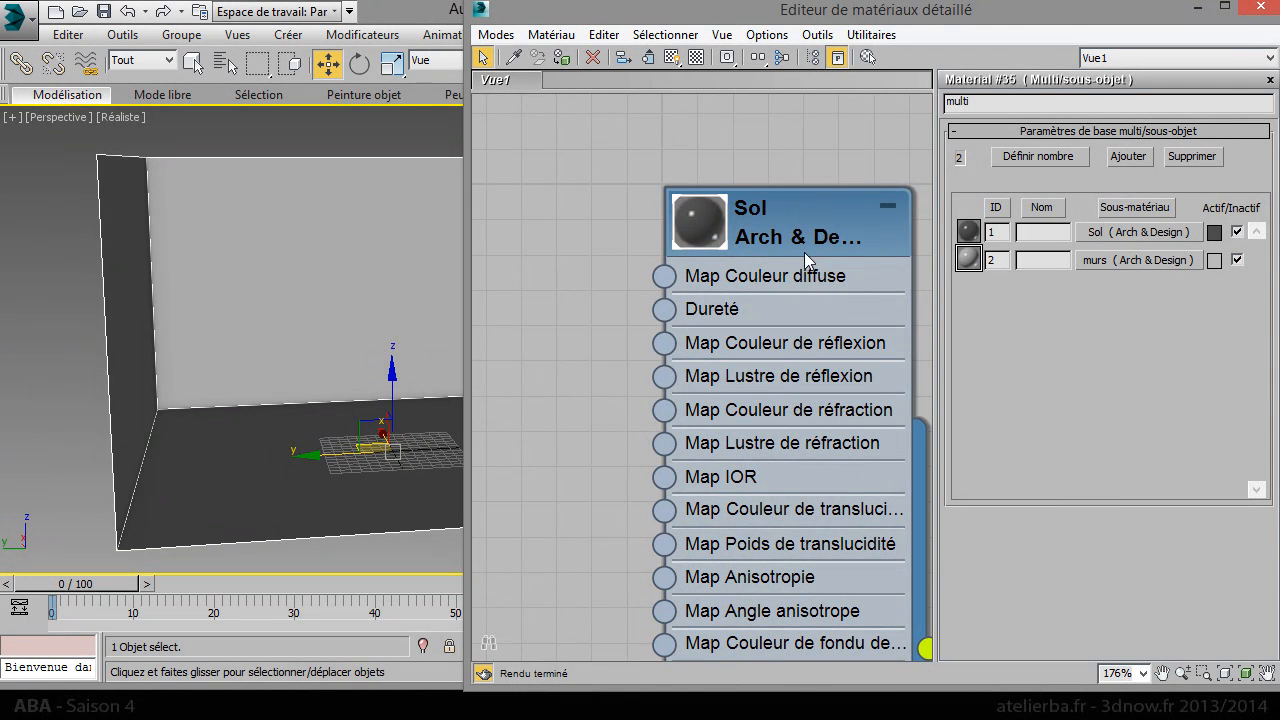
scroll(780, 288, "down", 3)
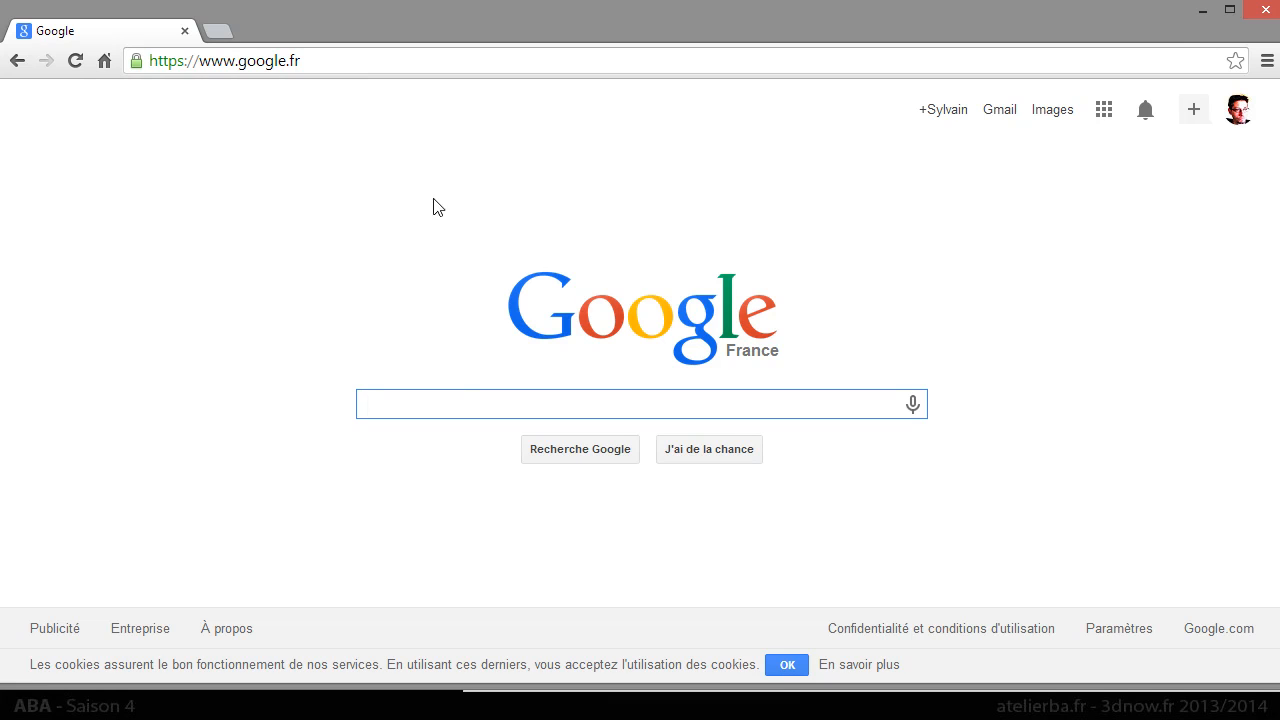
In the web browser, search Google Images for "texture terre" and open the dark brown soil picture.
type("t")
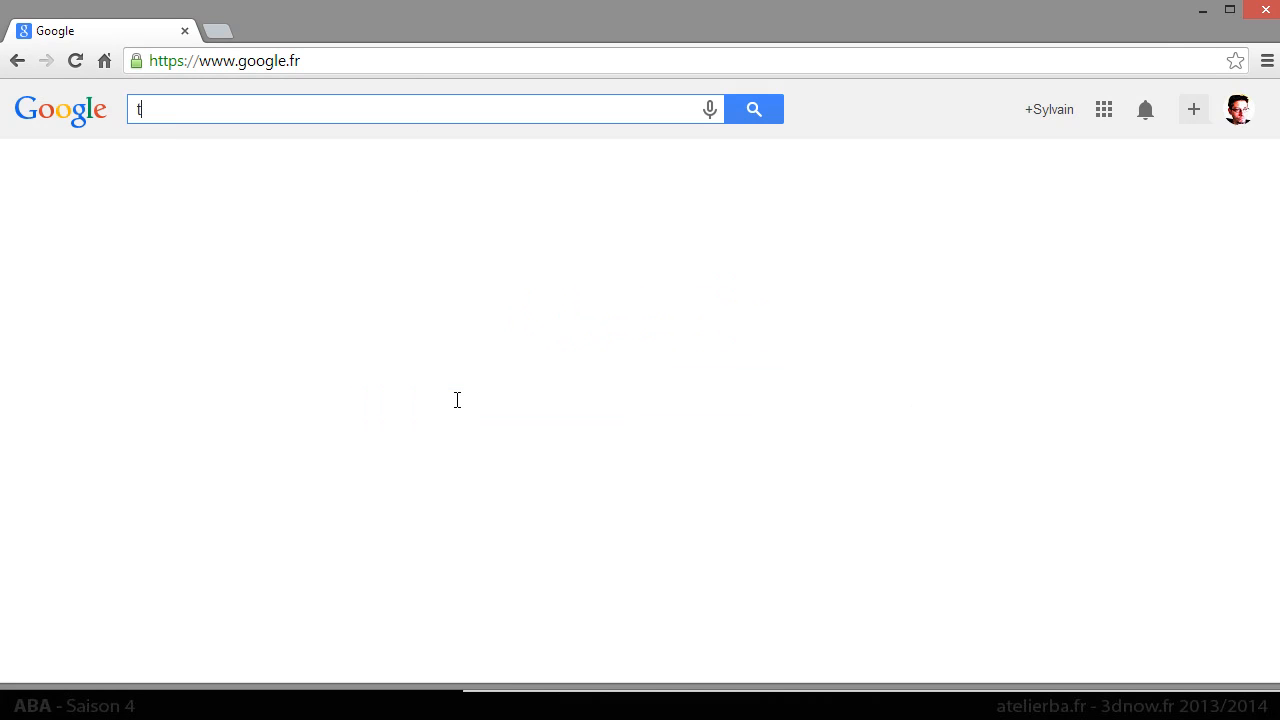
type("extu")
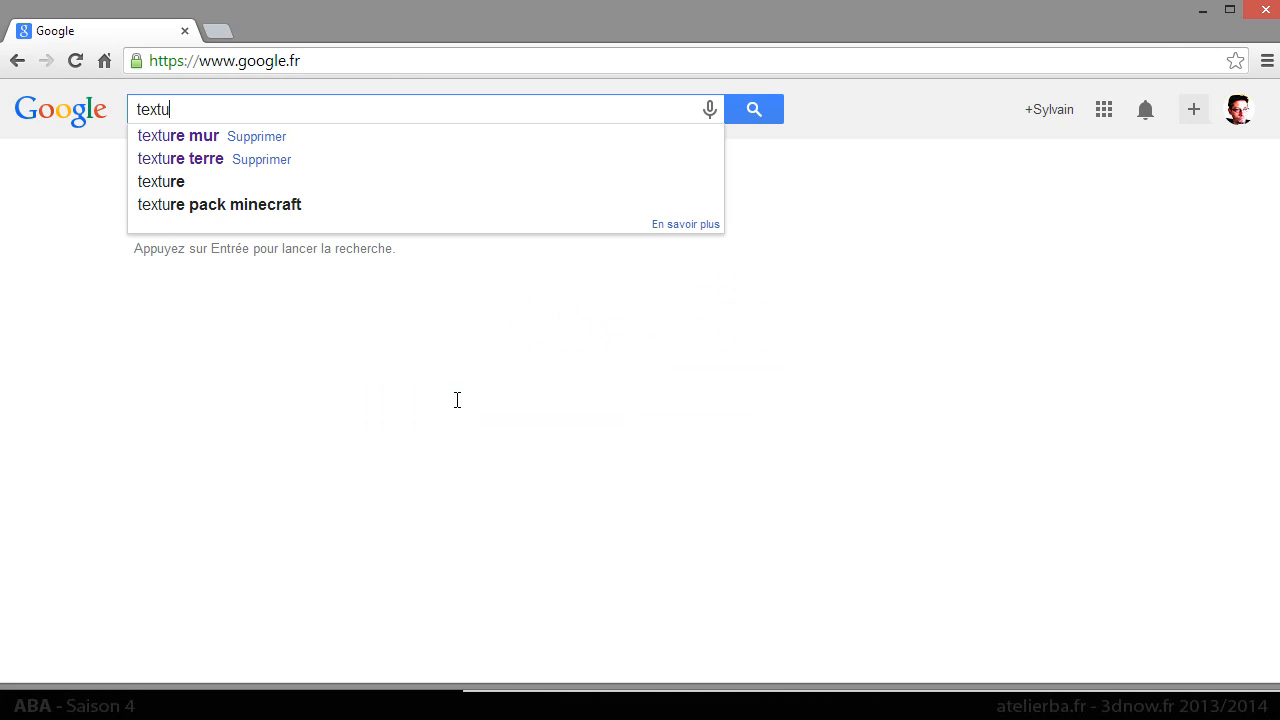
type("re terre")
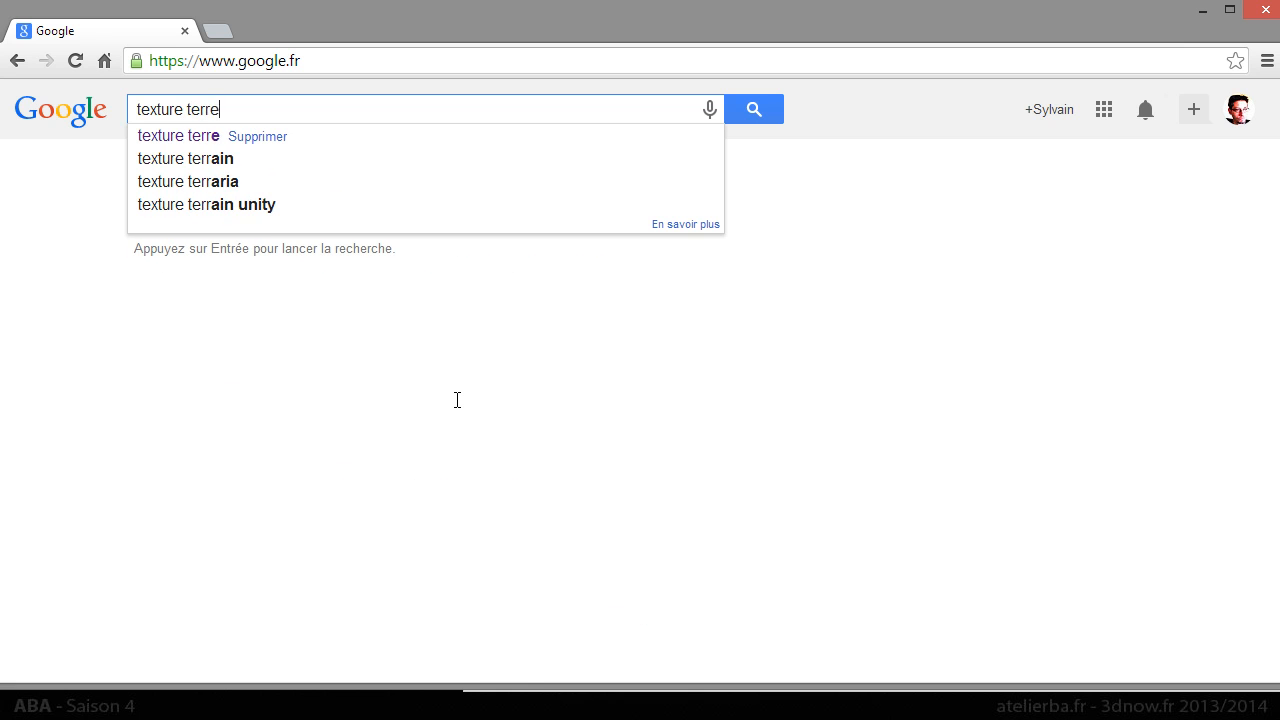
key("Return")
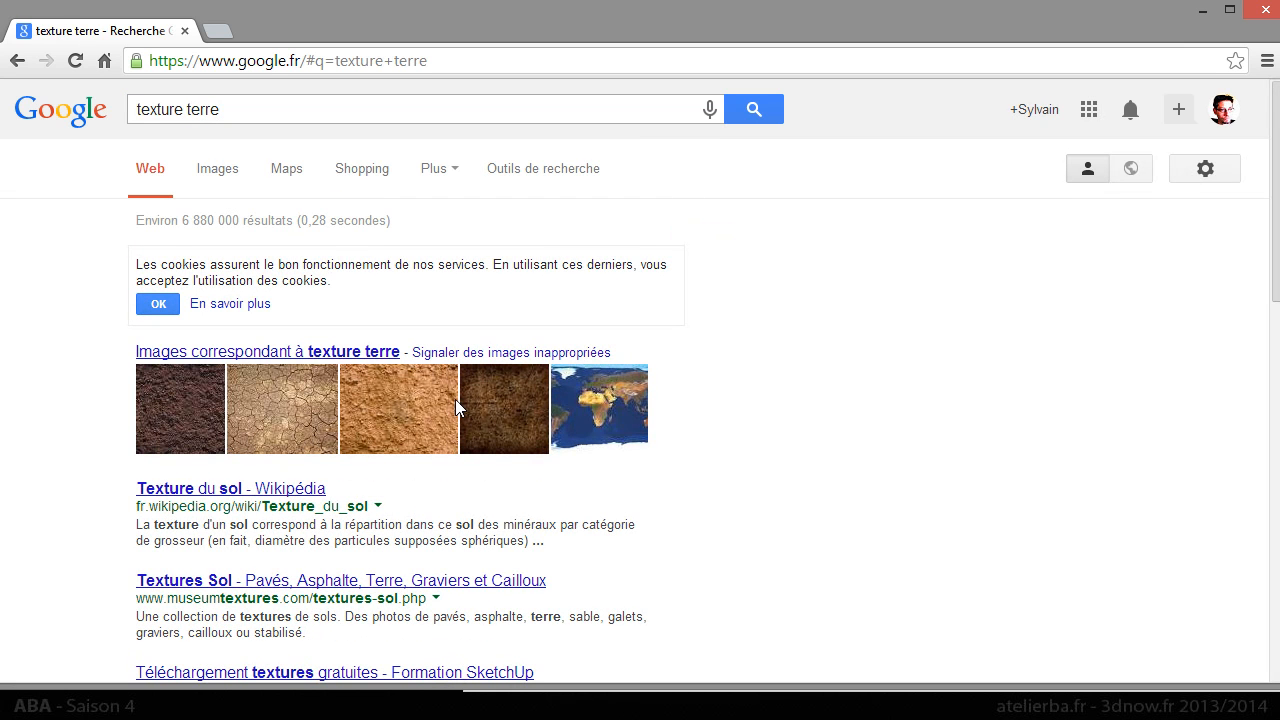
left_click(217, 178)
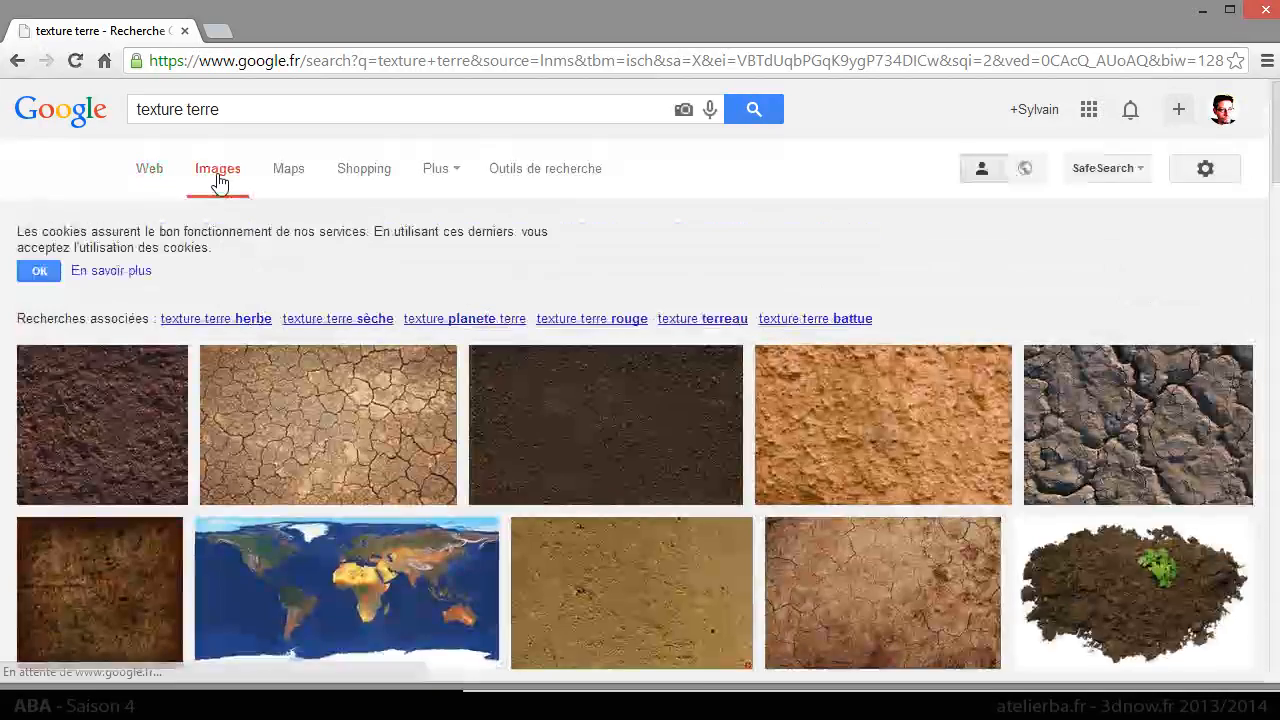
left_click(630, 440)
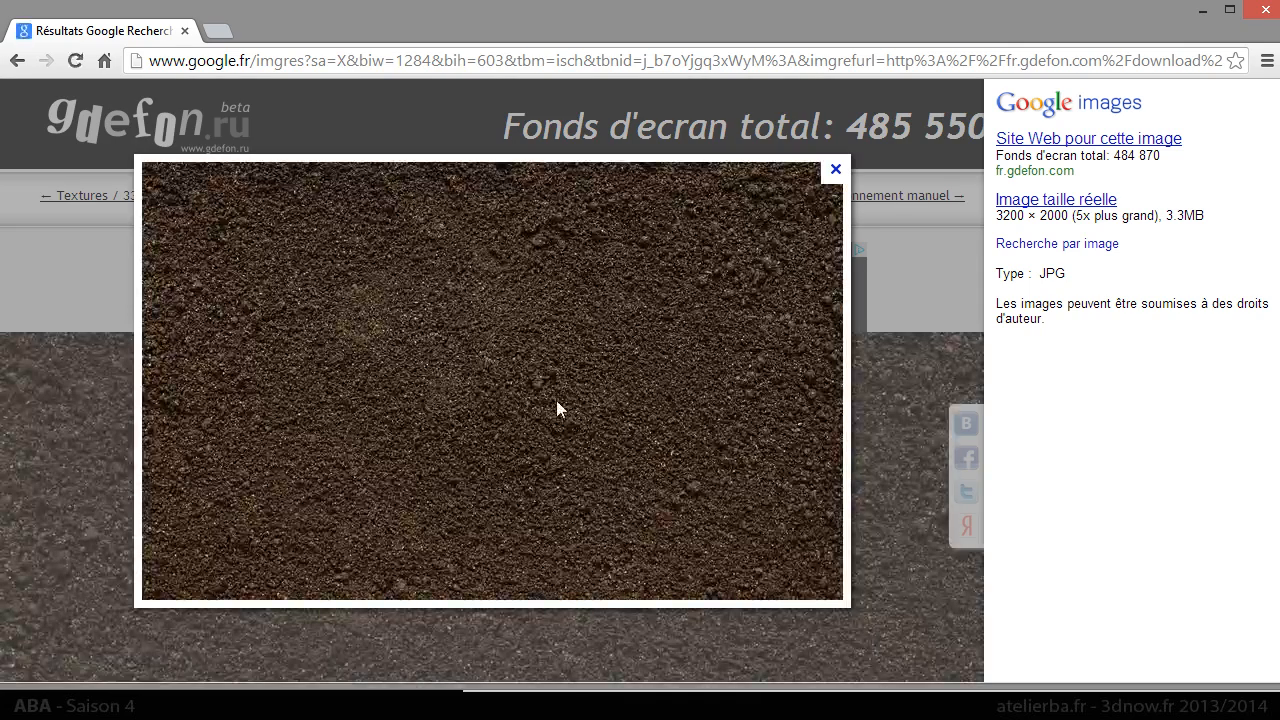
Search Google Images for "texture mur", view the multicoloured stone wall picture, and return to the 3ds Max material editor.
left_click(22, 61)
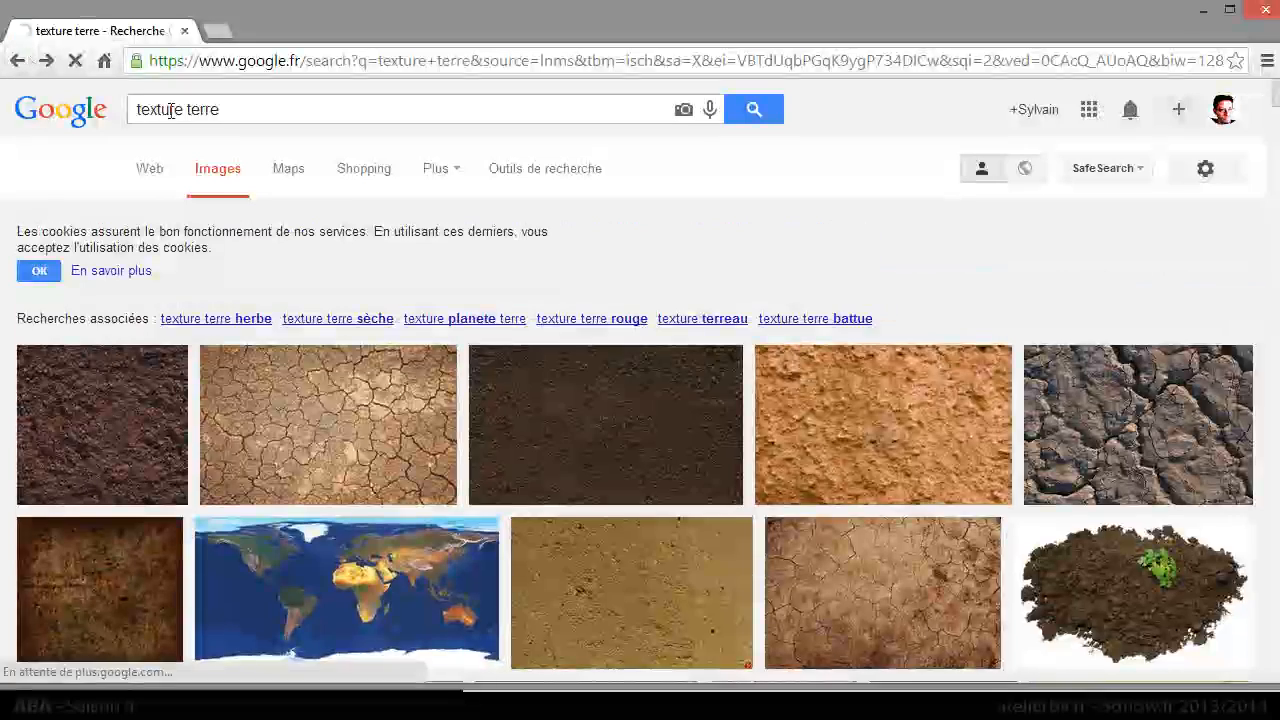
double_click(189, 110)
type("mur")
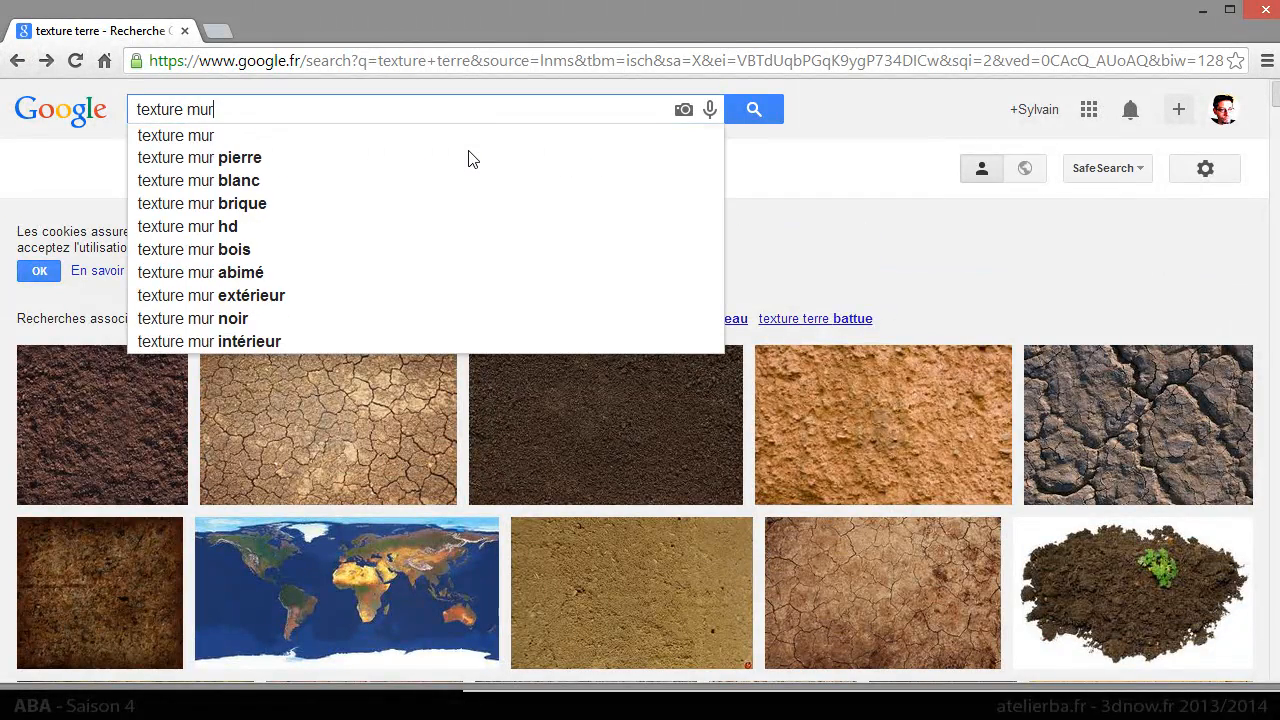
key("Return")
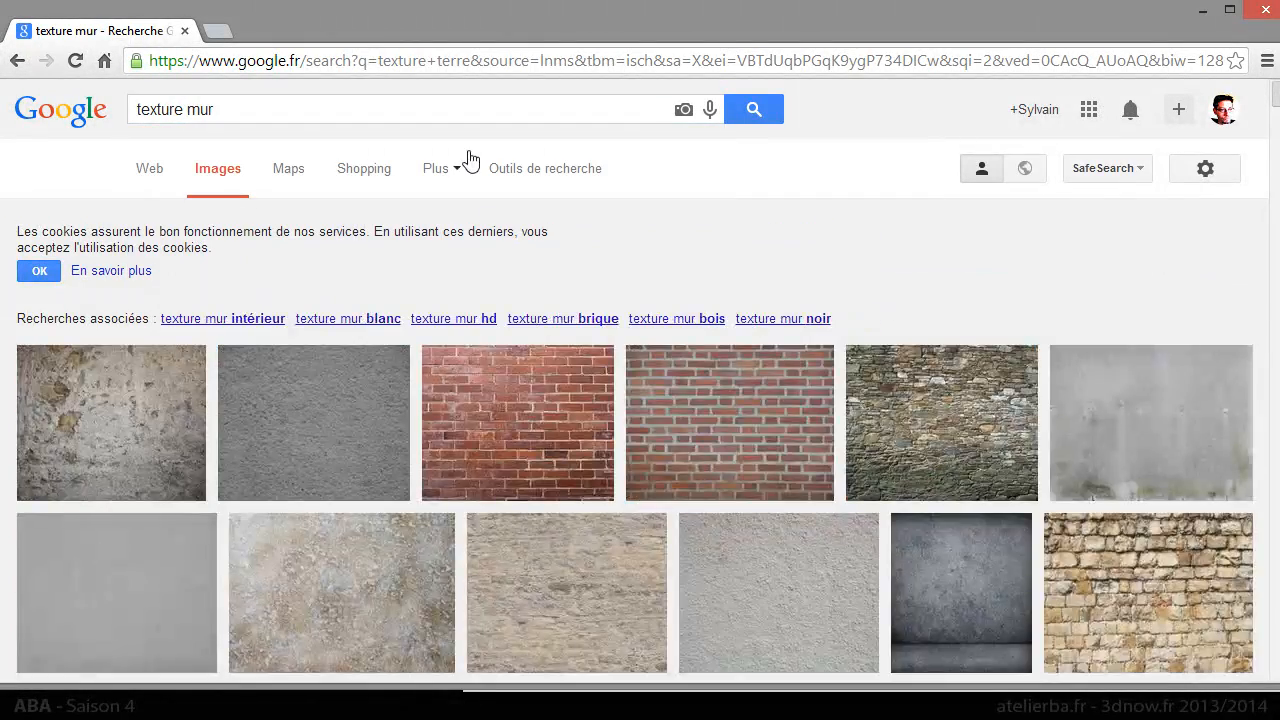
left_click(963, 421)
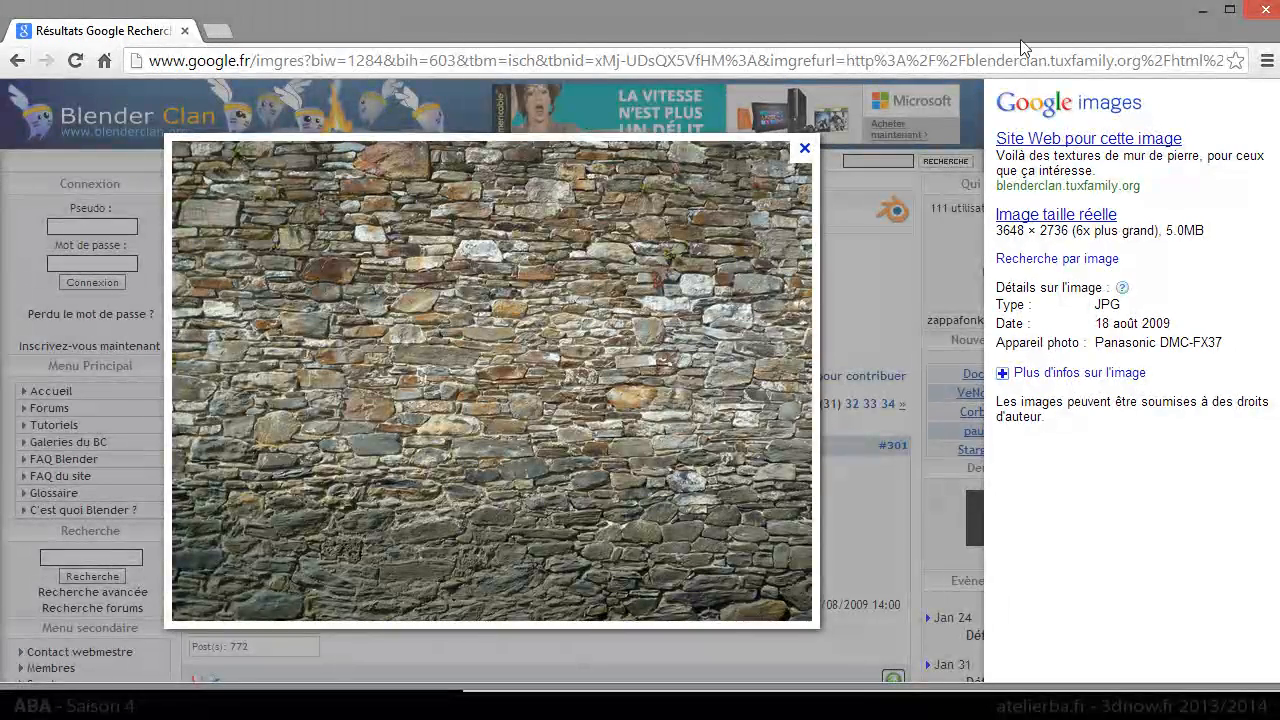
left_click(1204, 12)
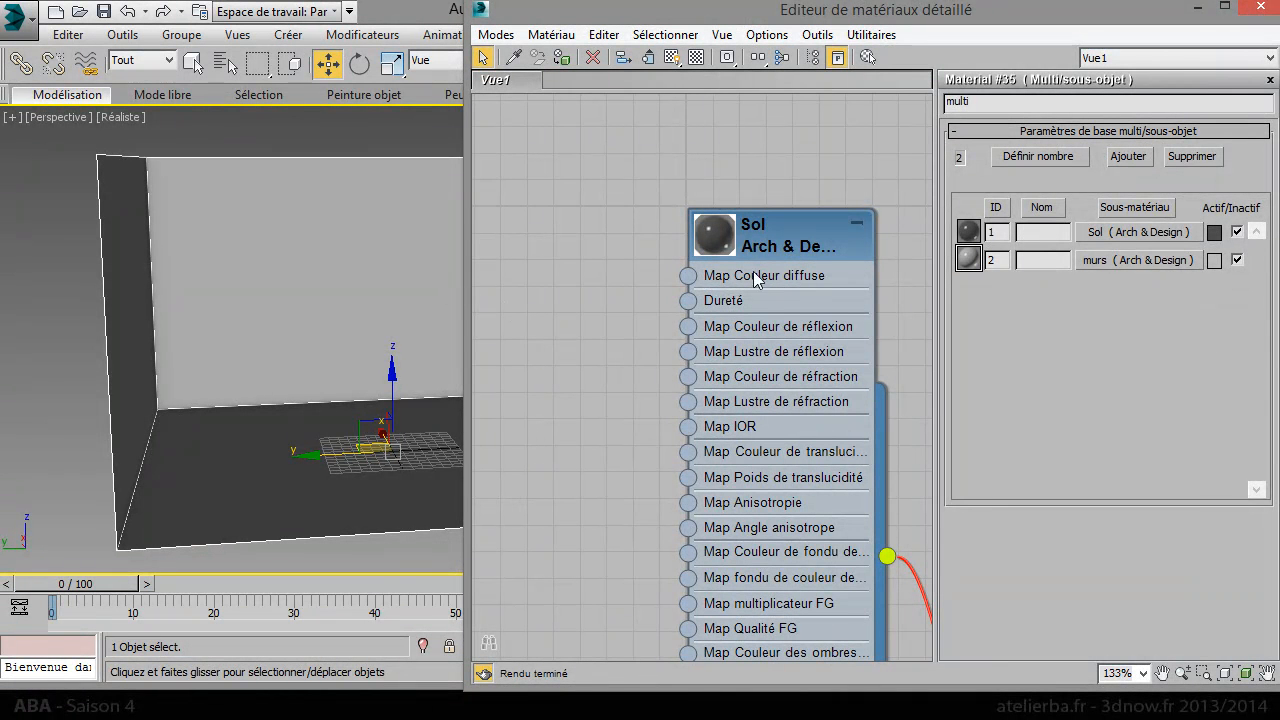
Create a Standard Bitmap map feeding the Map Couleur diffuse slot of the Sol material.
left_click_drag(688, 275, 609, 232)
mouse_move(651, 270)
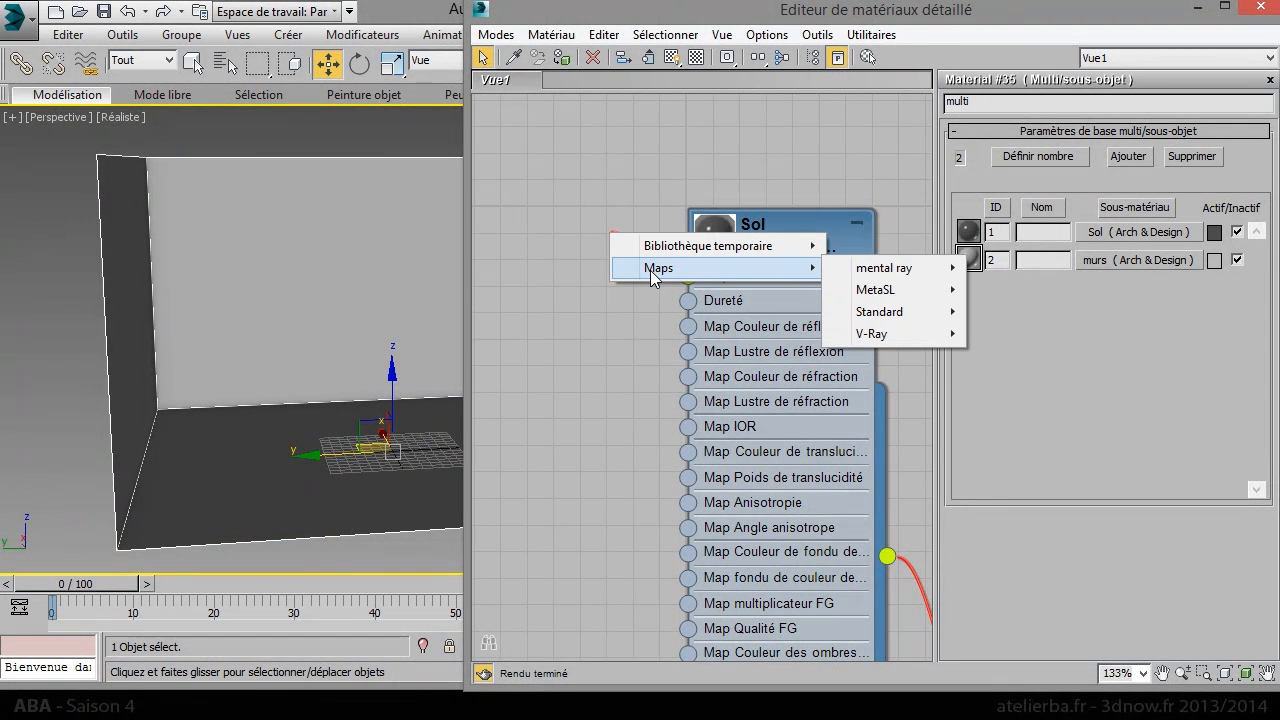
mouse_move(900, 320)
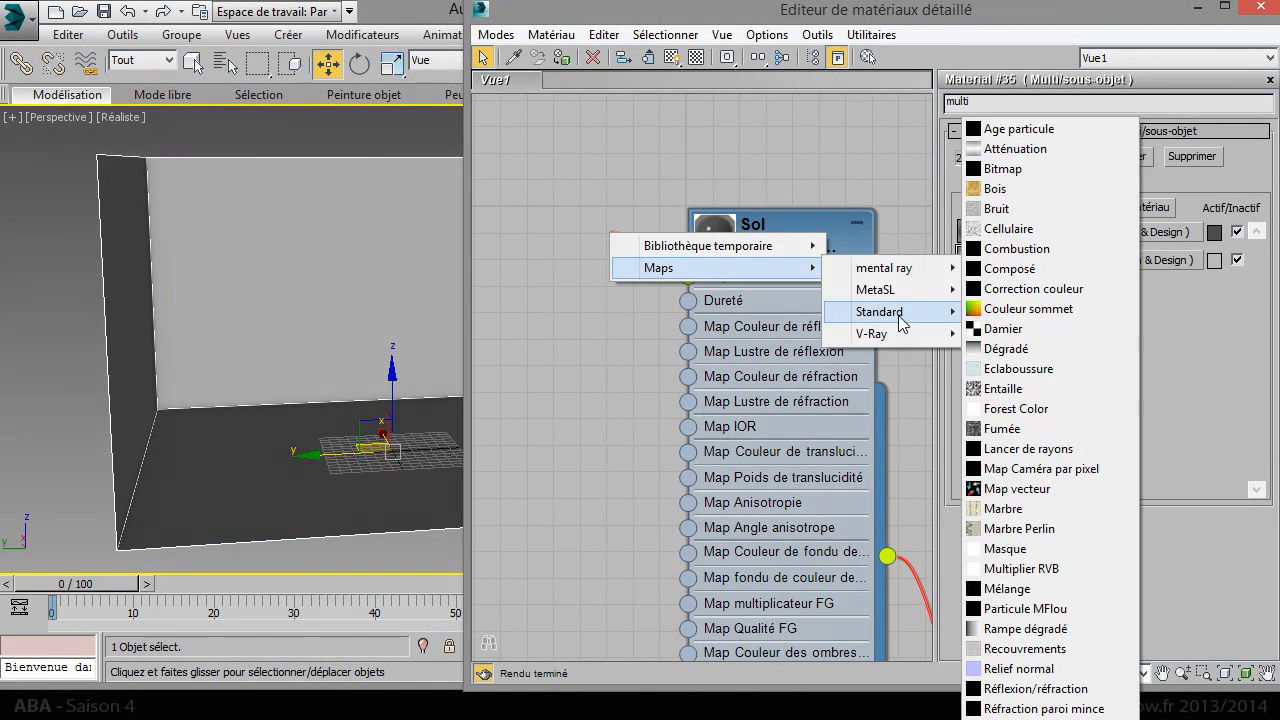
left_click(1020, 170)
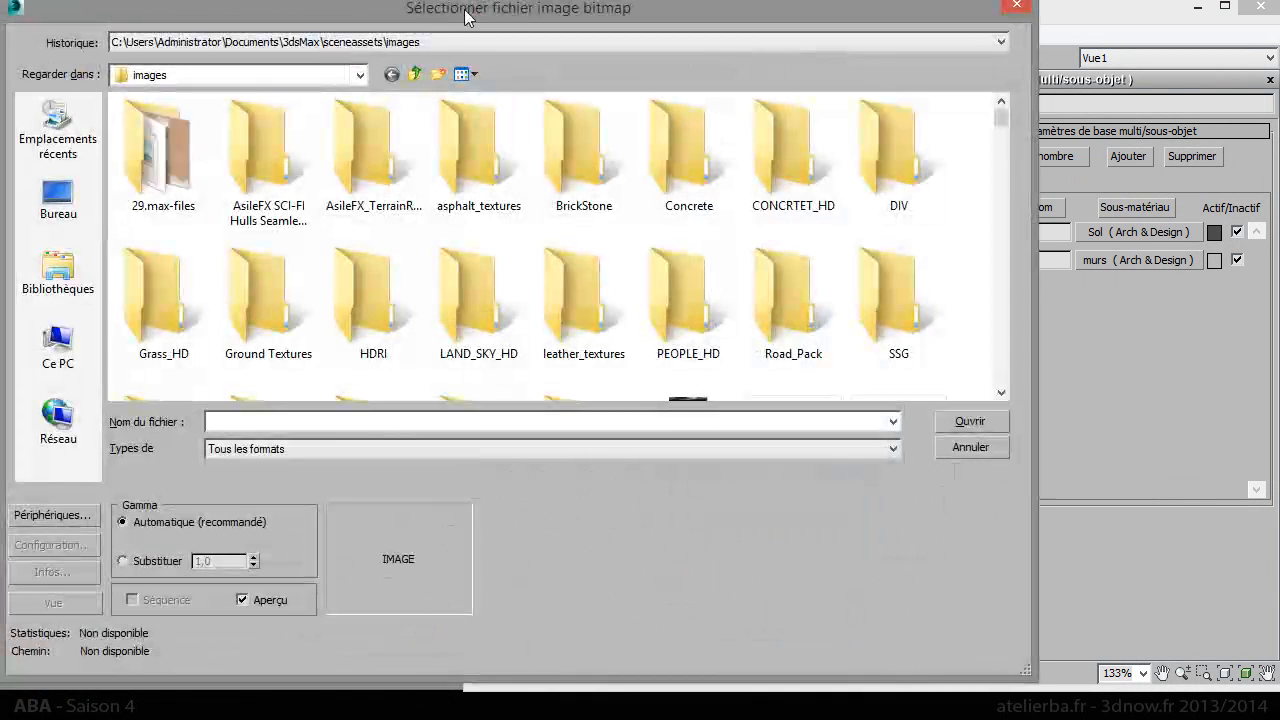
Load terre.jpg from the Maps Perso\Sols folder of the Images library as the bitmap file.
left_click(58, 272)
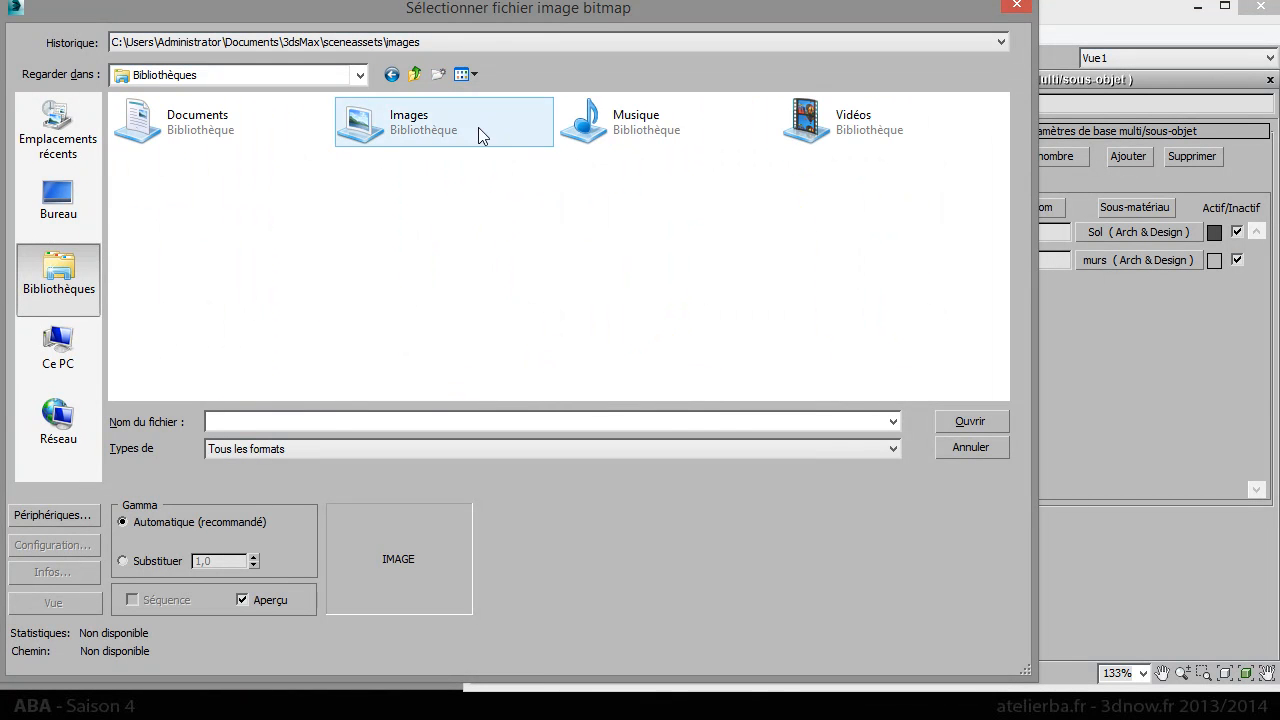
double_click(462, 130)
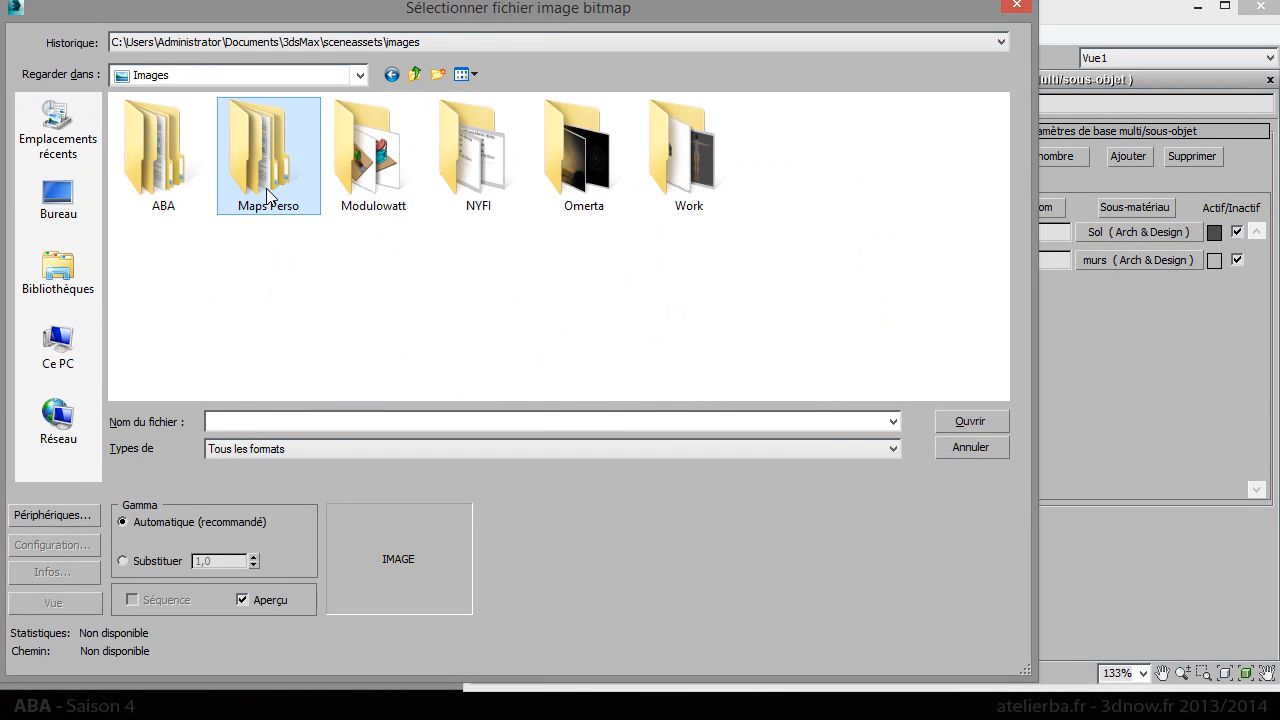
double_click(268, 195)
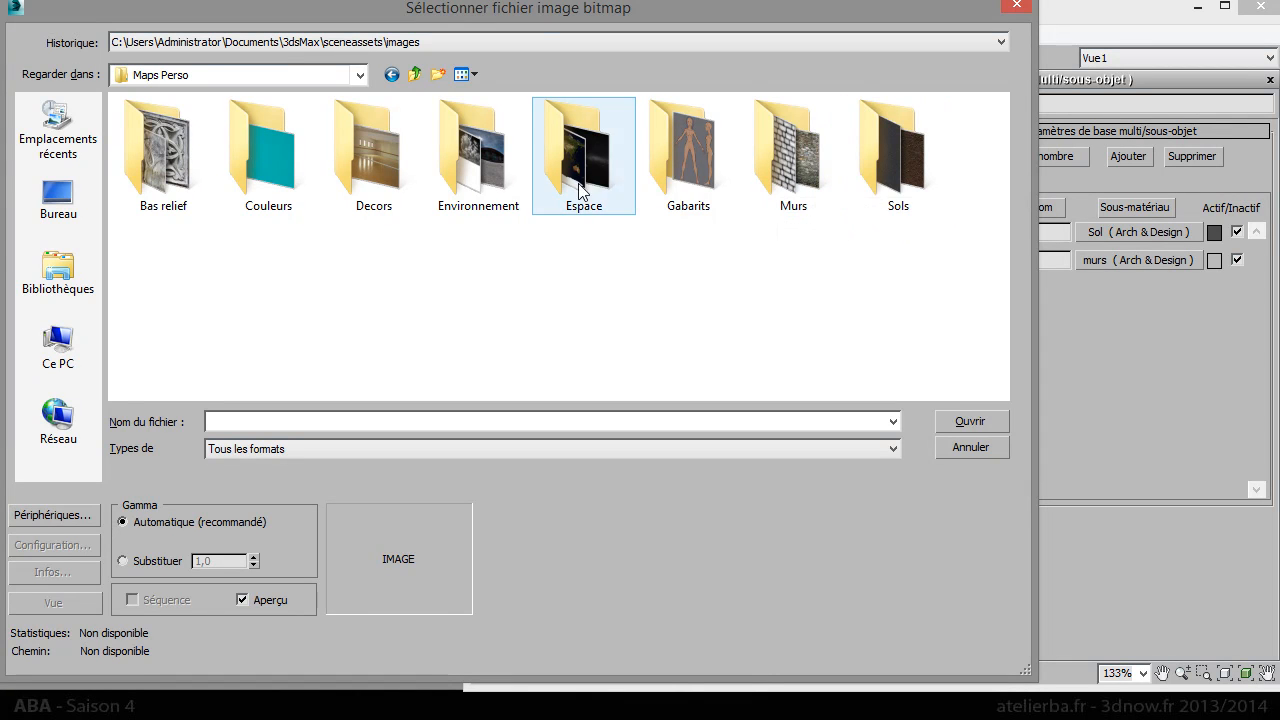
double_click(923, 183)
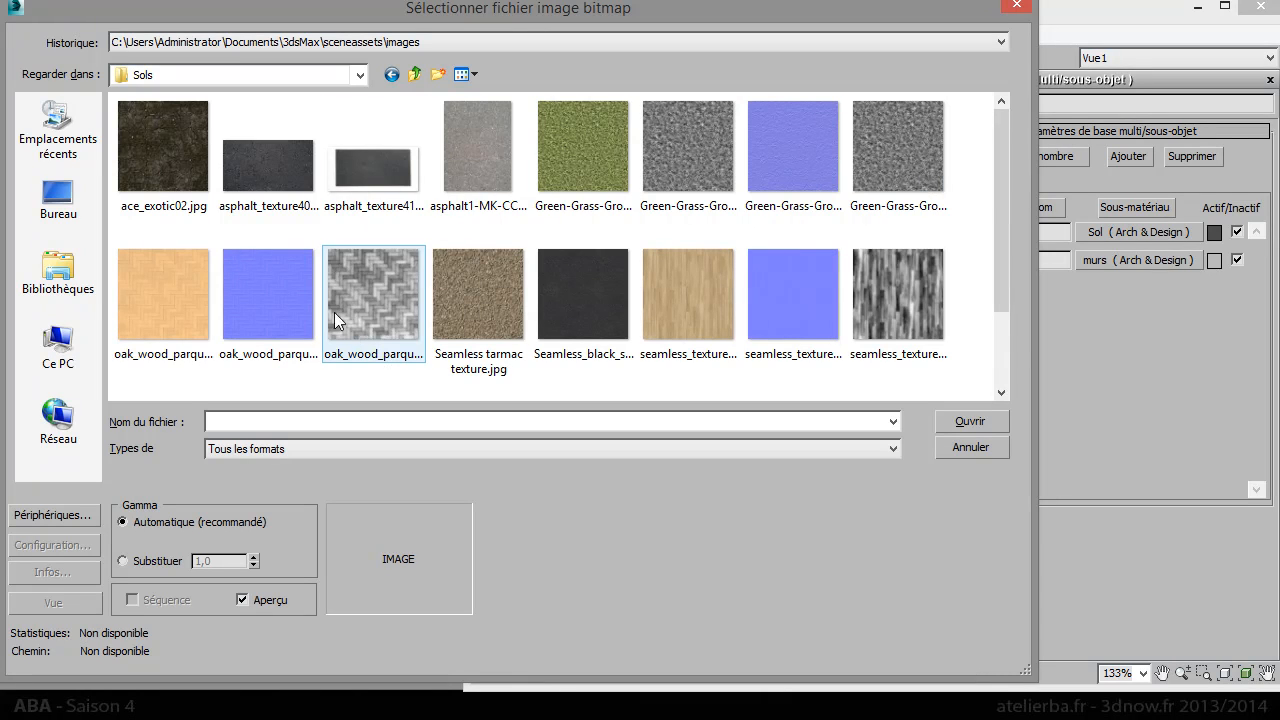
left_click(173, 166)
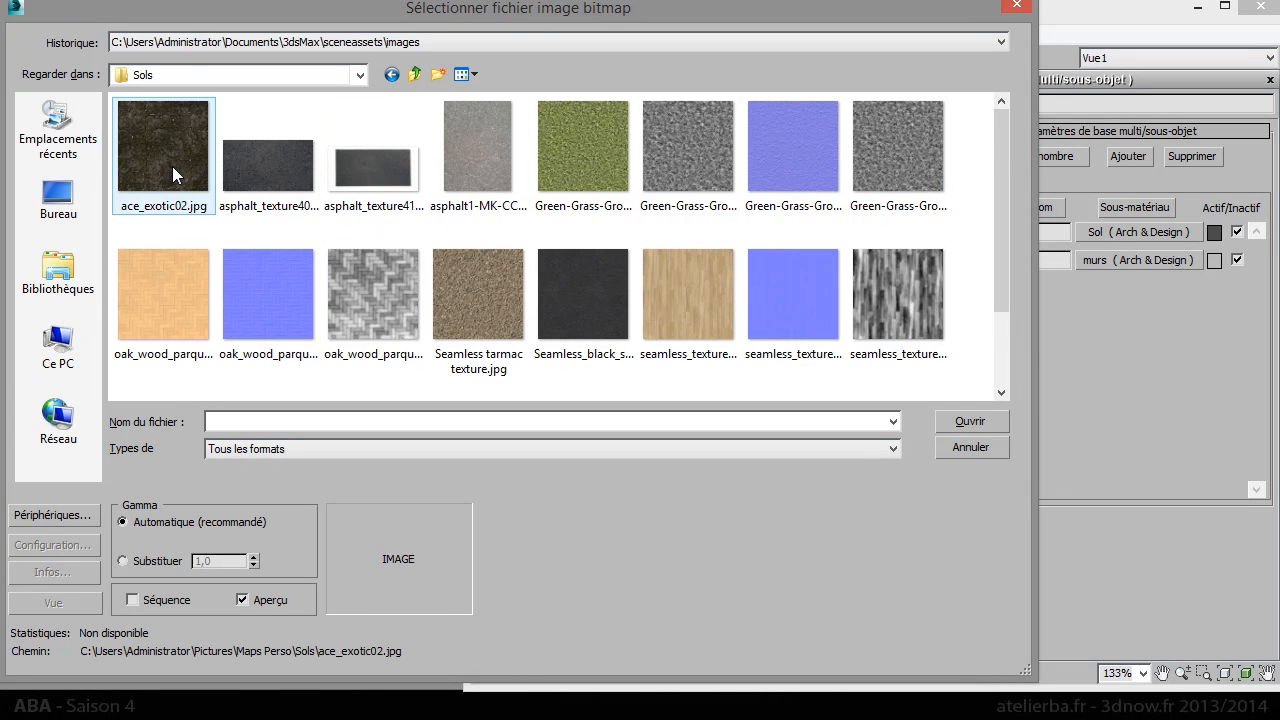
scroll(500, 218, "down", 2)
left_click(192, 342)
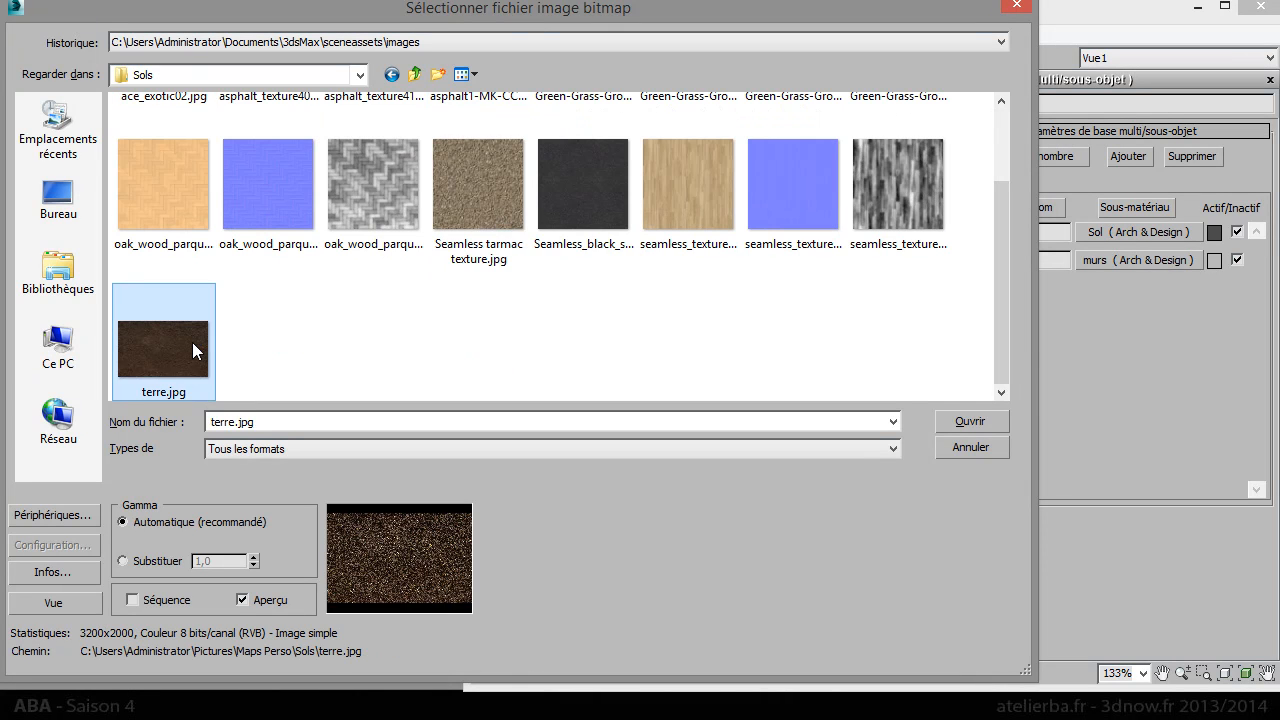
left_click(972, 422)
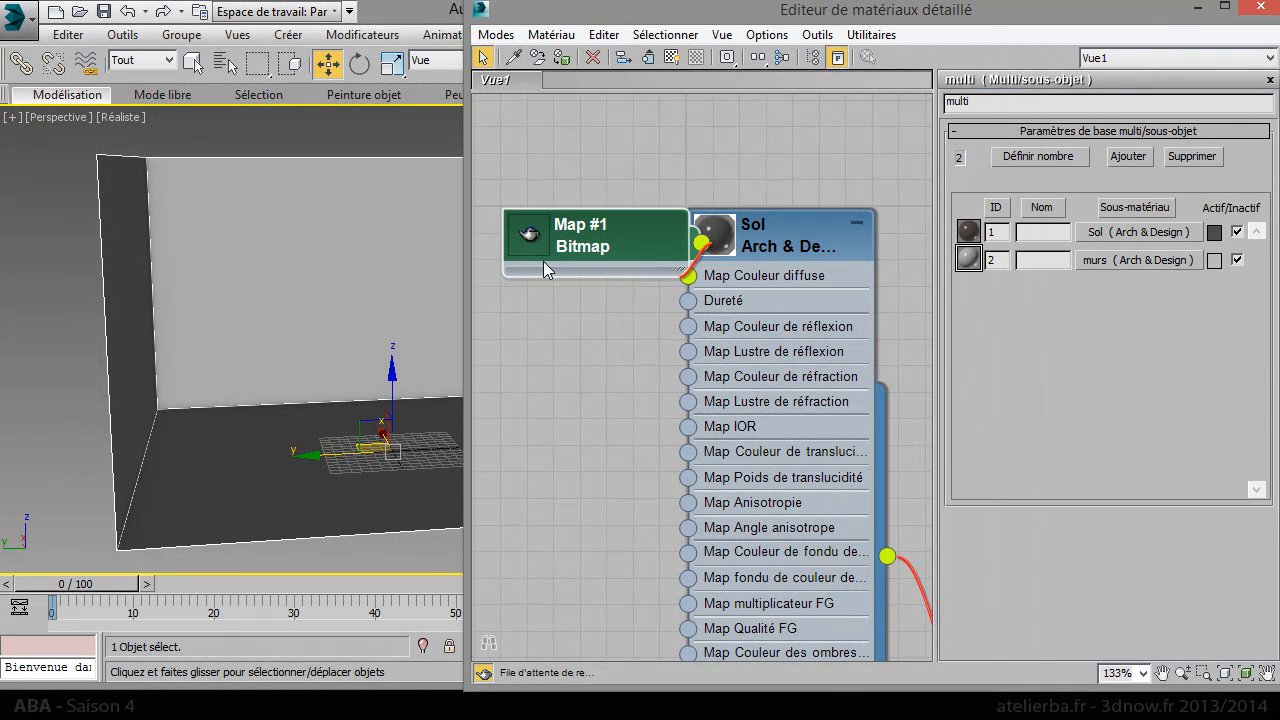
Move the bitmap node away from Sol and display its map in the viewport for the Sol material.
left_click_drag(603, 234, 523, 234)
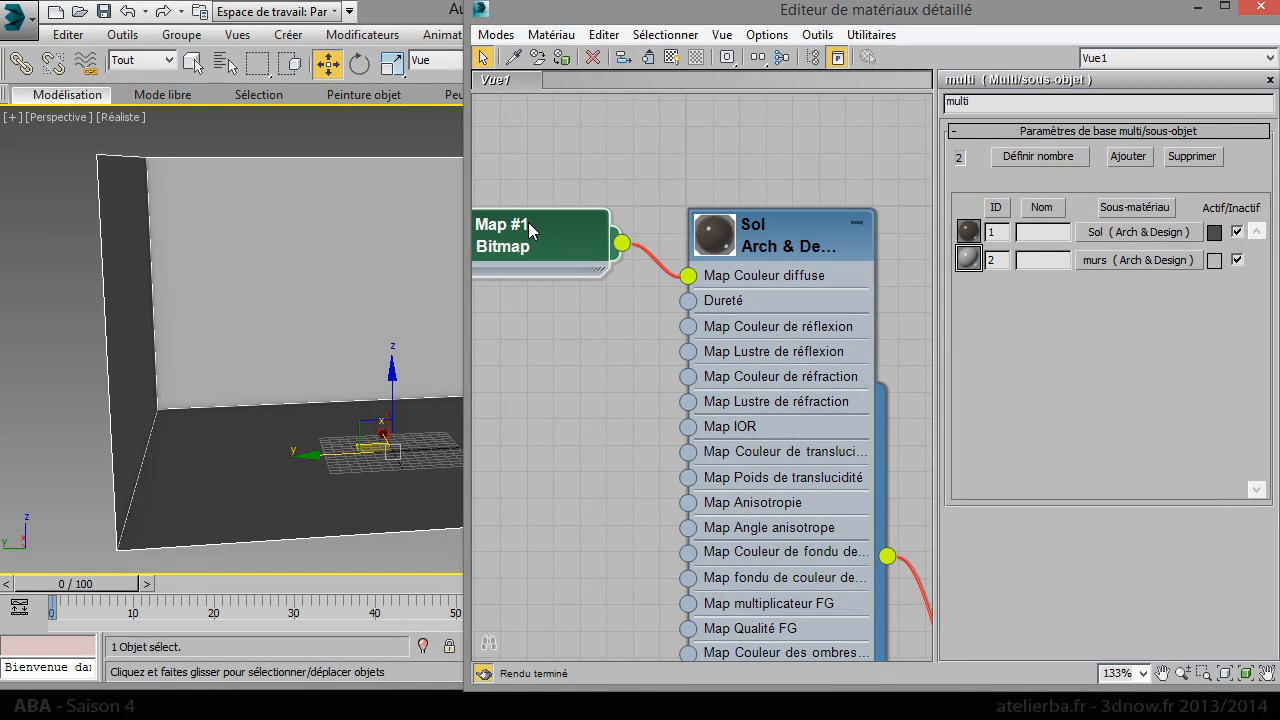
left_click(672, 58)
left_click(768, 104)
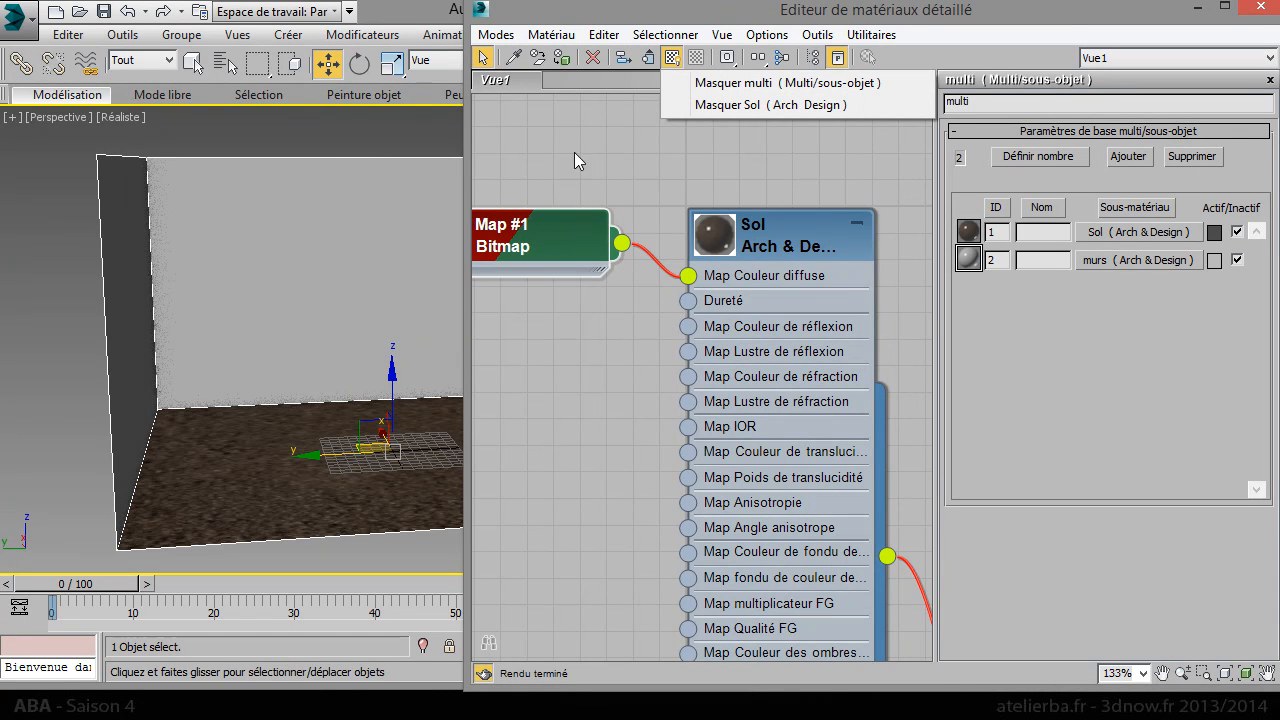
Hide the Sol map in the viewport, display it again, and open the bitmap's parameters.
left_click(650, 101)
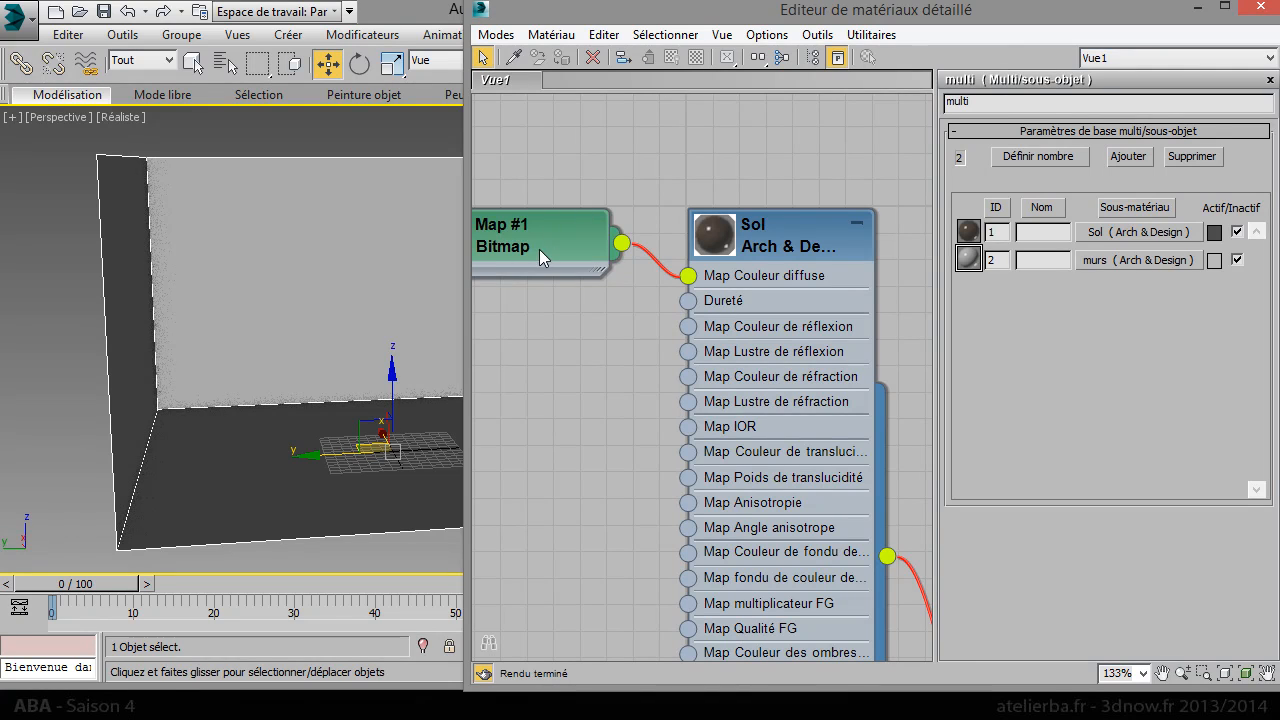
left_click(539, 249)
left_click(672, 60)
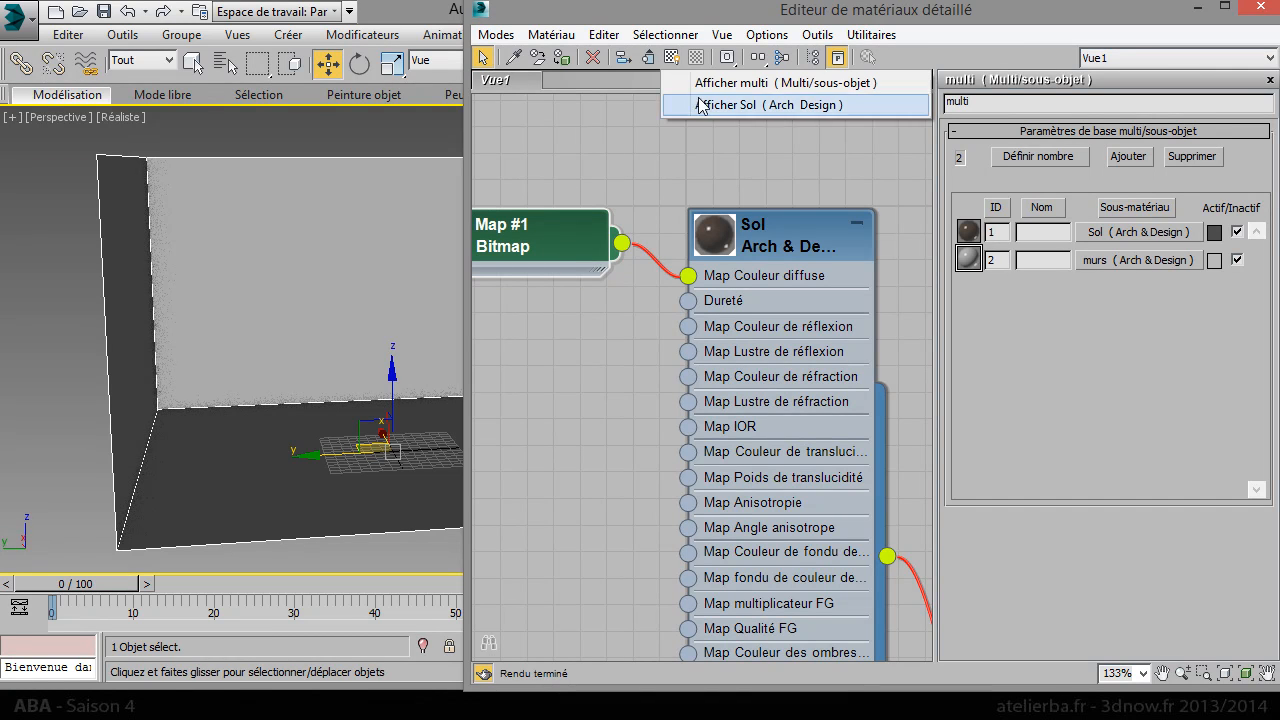
double_click(556, 248)
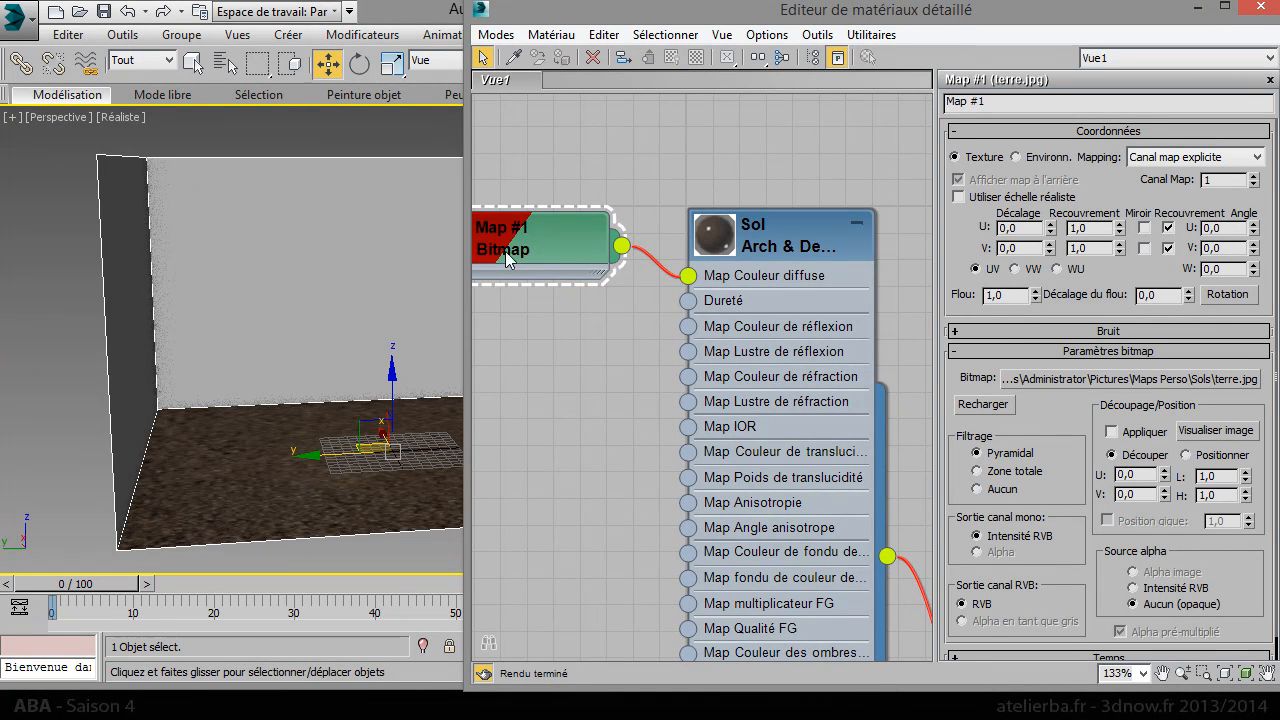
right_click(540, 237)
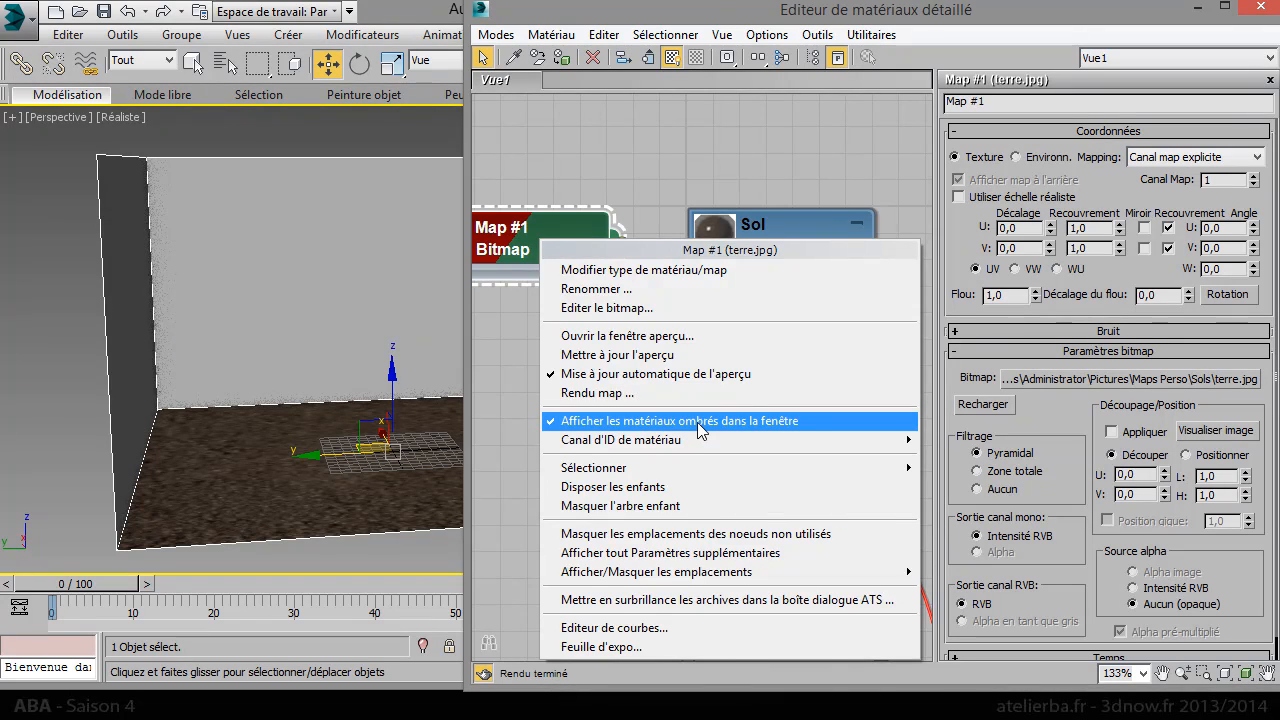
left_click(643, 163)
Collapse the Sol node to hide its map slots.
middle_click_drag(642, 209, 703, 134)
scroll(703, 134, "down", 1)
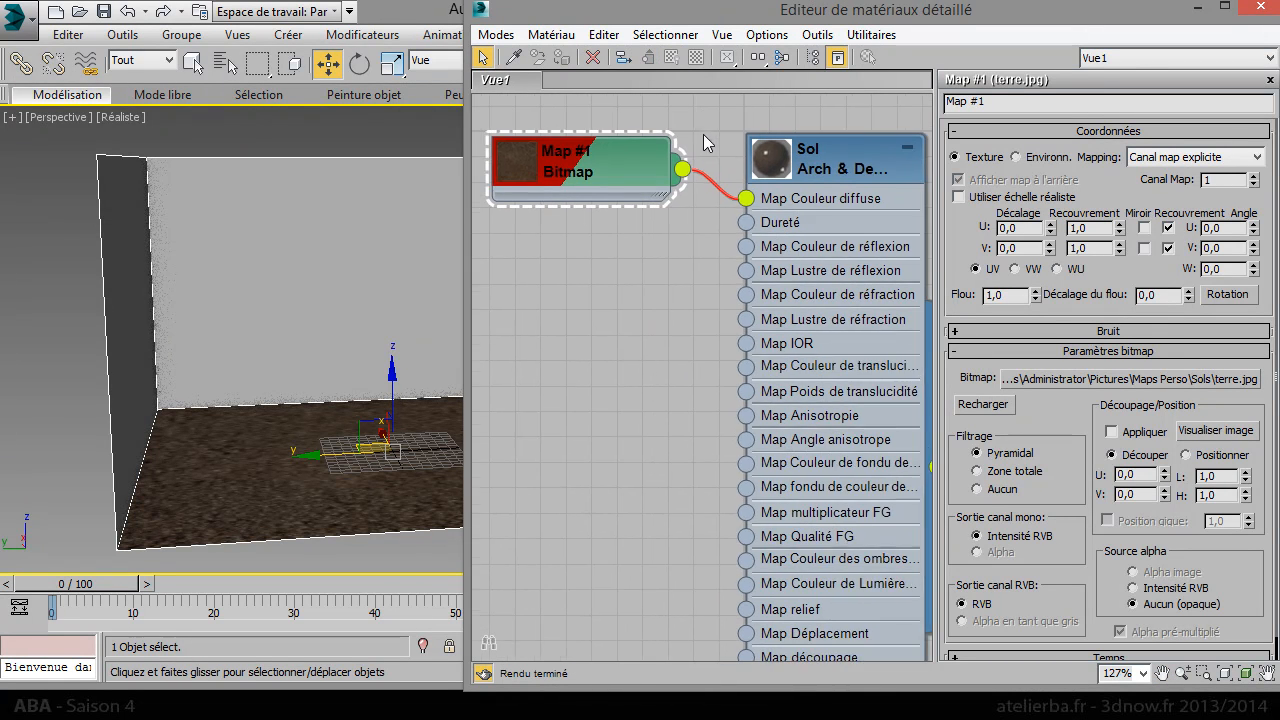
scroll(703, 134, "down", 1)
left_click(886, 147)
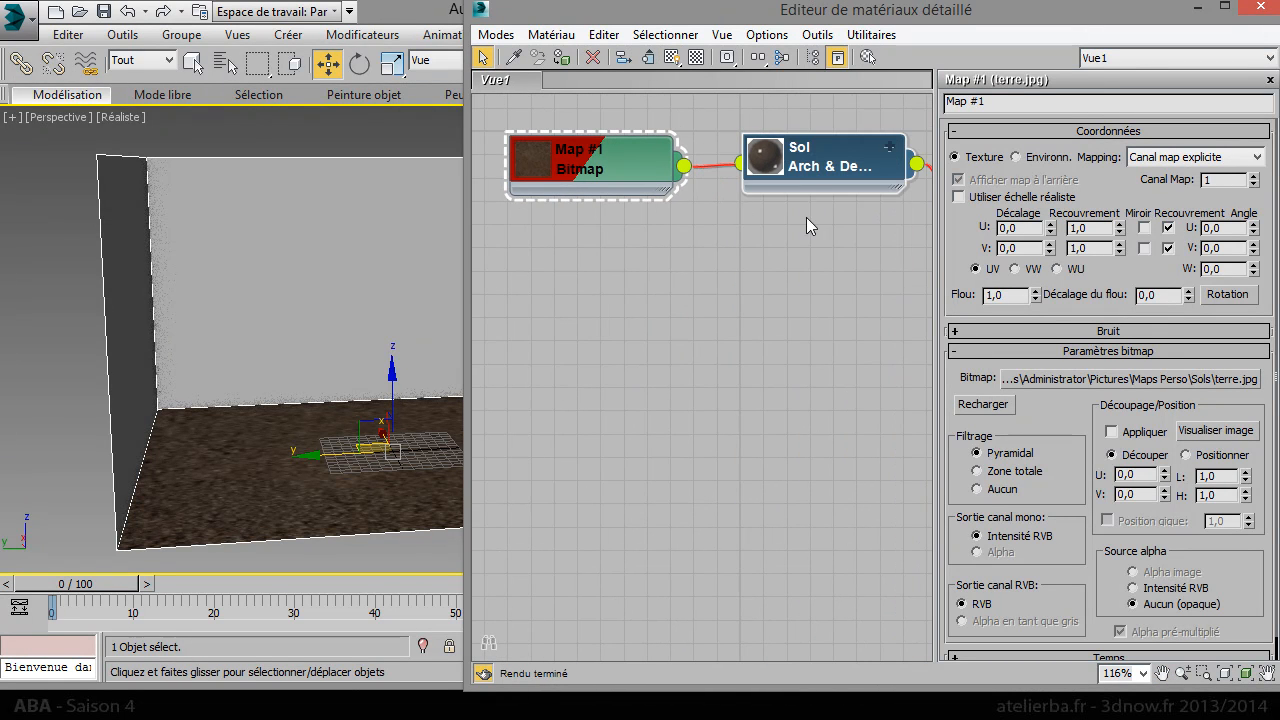
Auto-arrange the material nodes and connect a new Bitmap map to the murs material's Map Couleur diffuse slot.
middle_click_drag(821, 250, 671, 266)
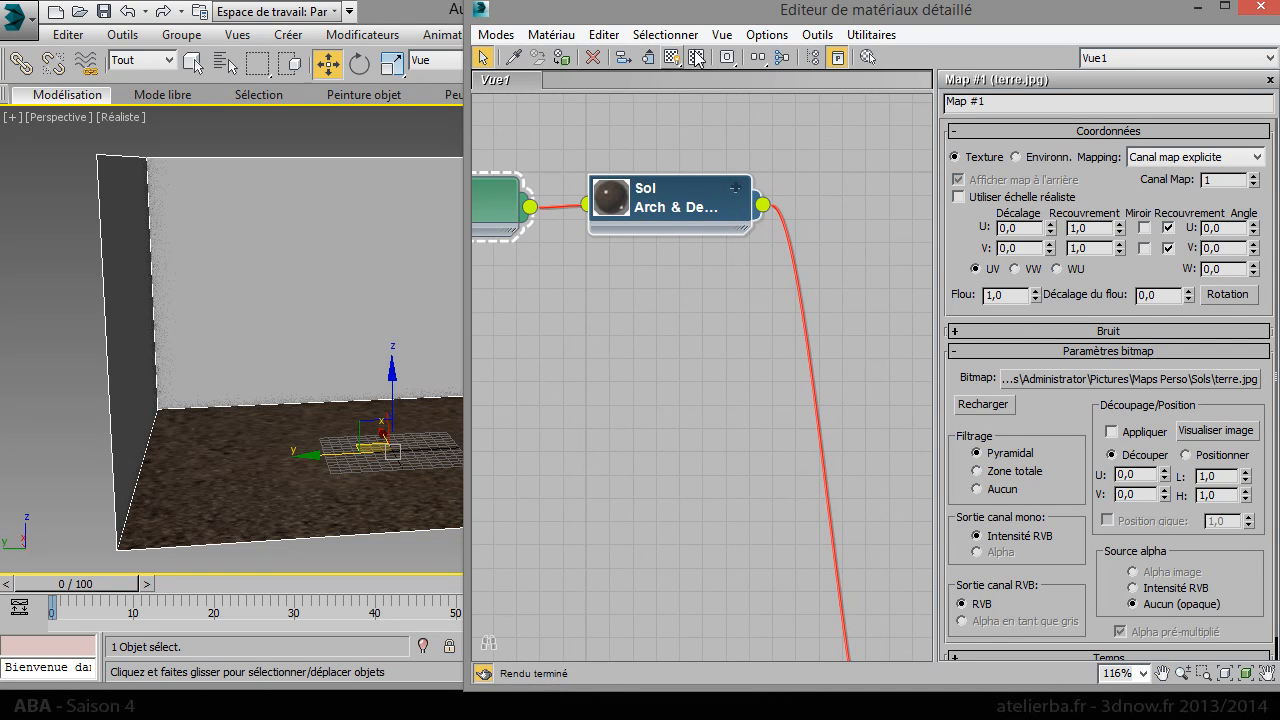
left_click(759, 60)
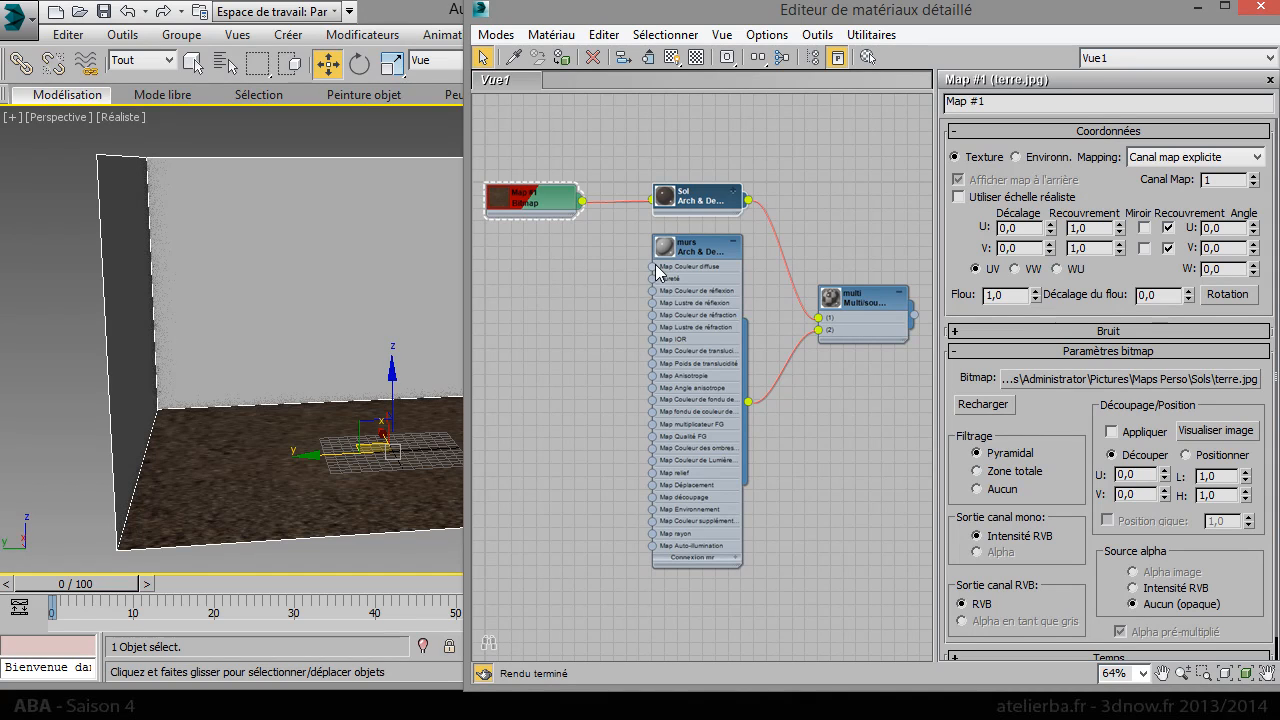
left_click_drag(601, 269, 601, 269)
left_click(591, 272)
scroll(670, 280, "up", 2)
scroll(669, 272, "up", 2)
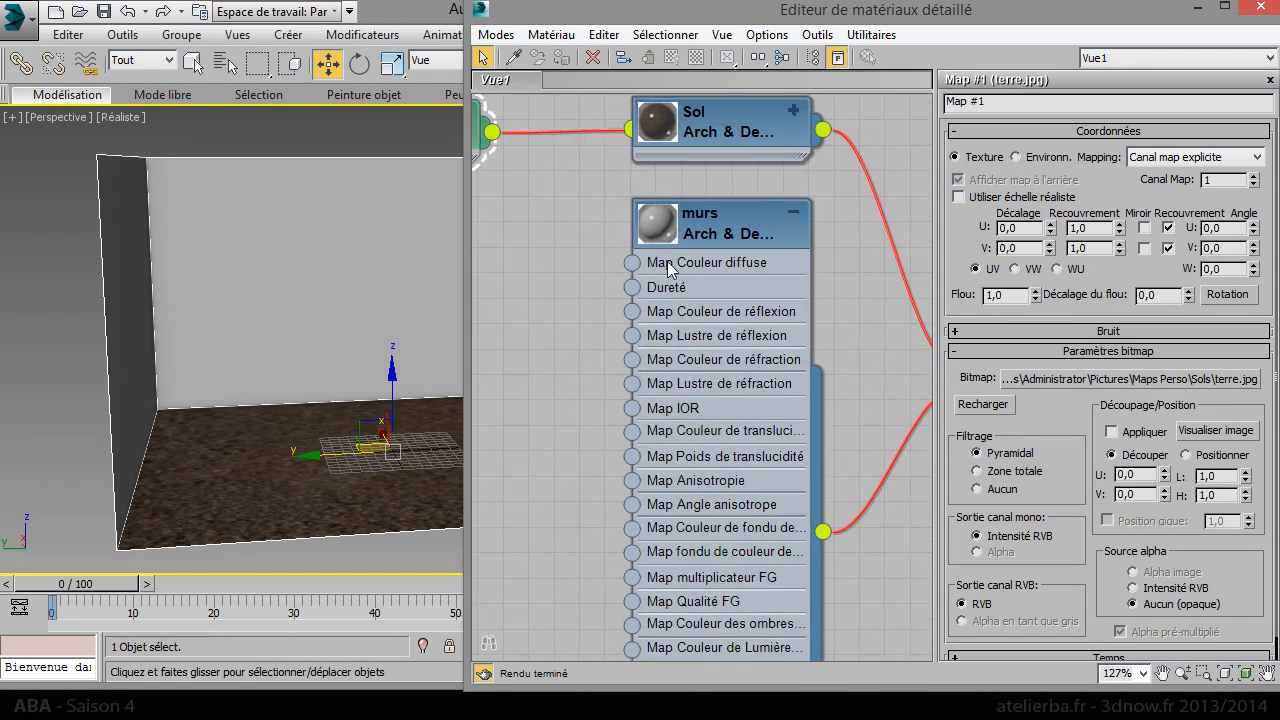
left_click_drag(631, 262, 532, 282)
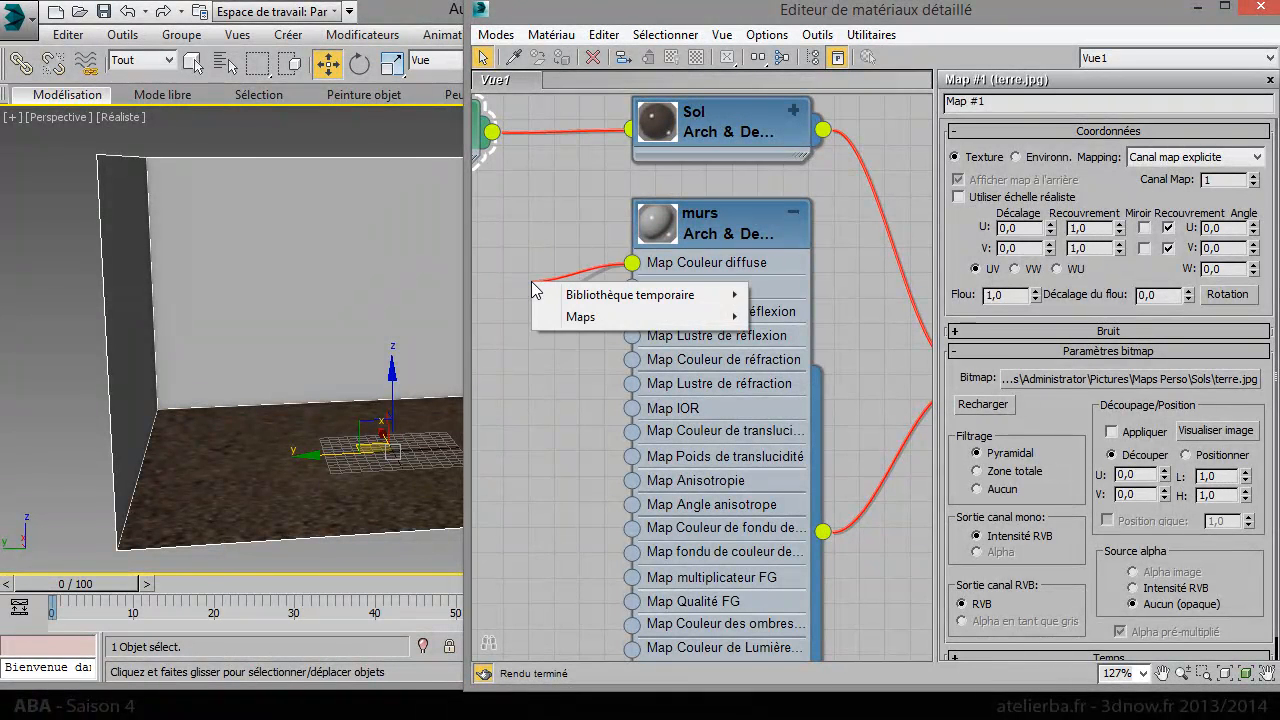
mouse_move(680, 320)
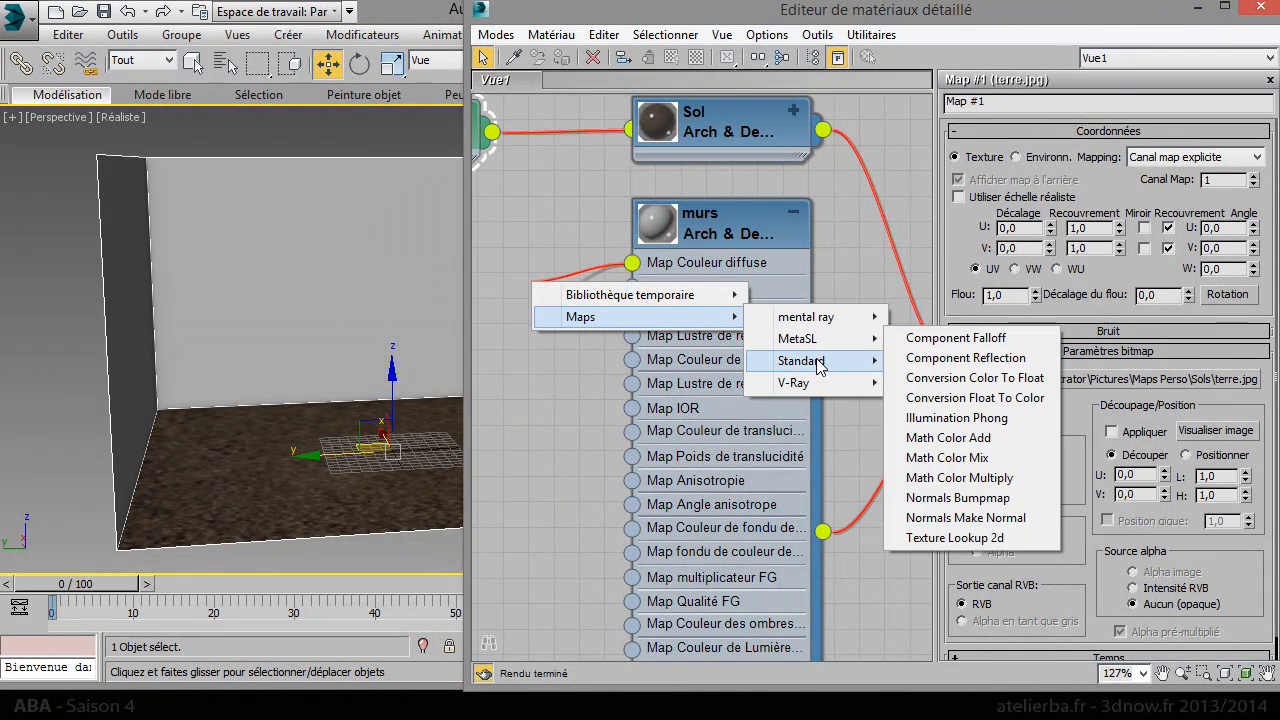
mouse_move(810, 360)
left_click(968, 170)
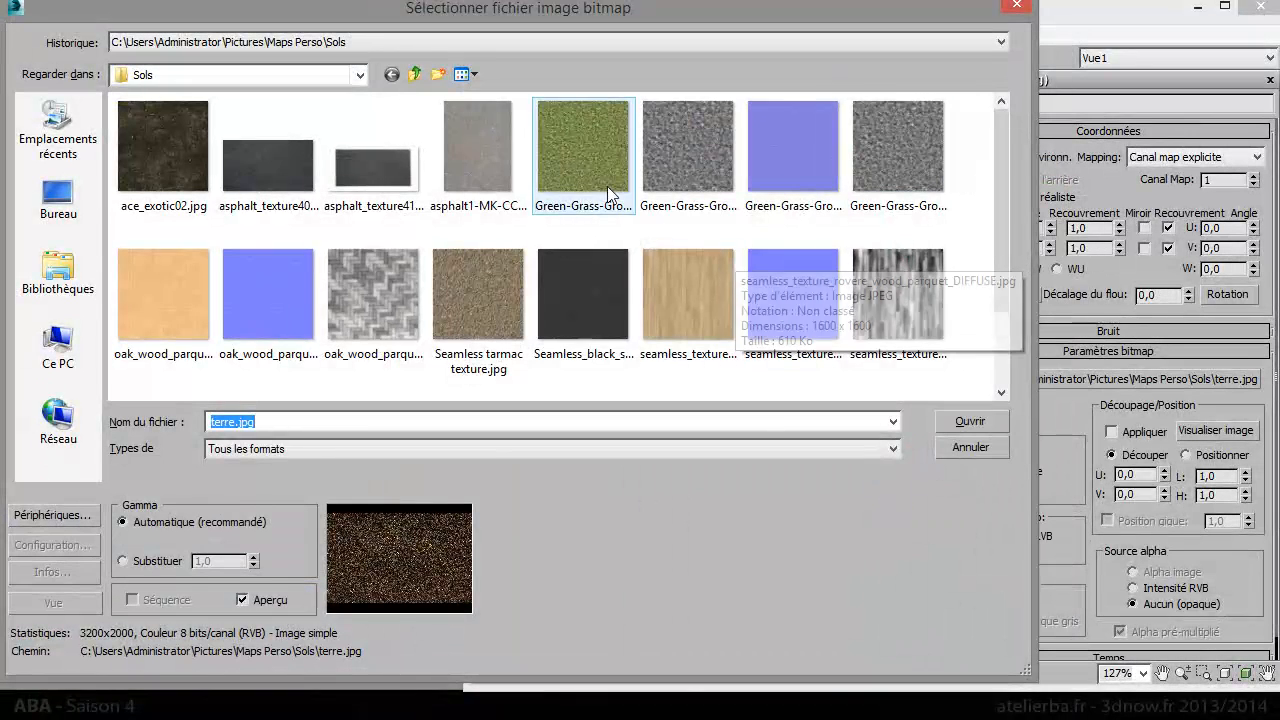
Load P1030068.JPG from the Maps Perso\Murs folder as the wall bitmap file.
left_click(414, 75)
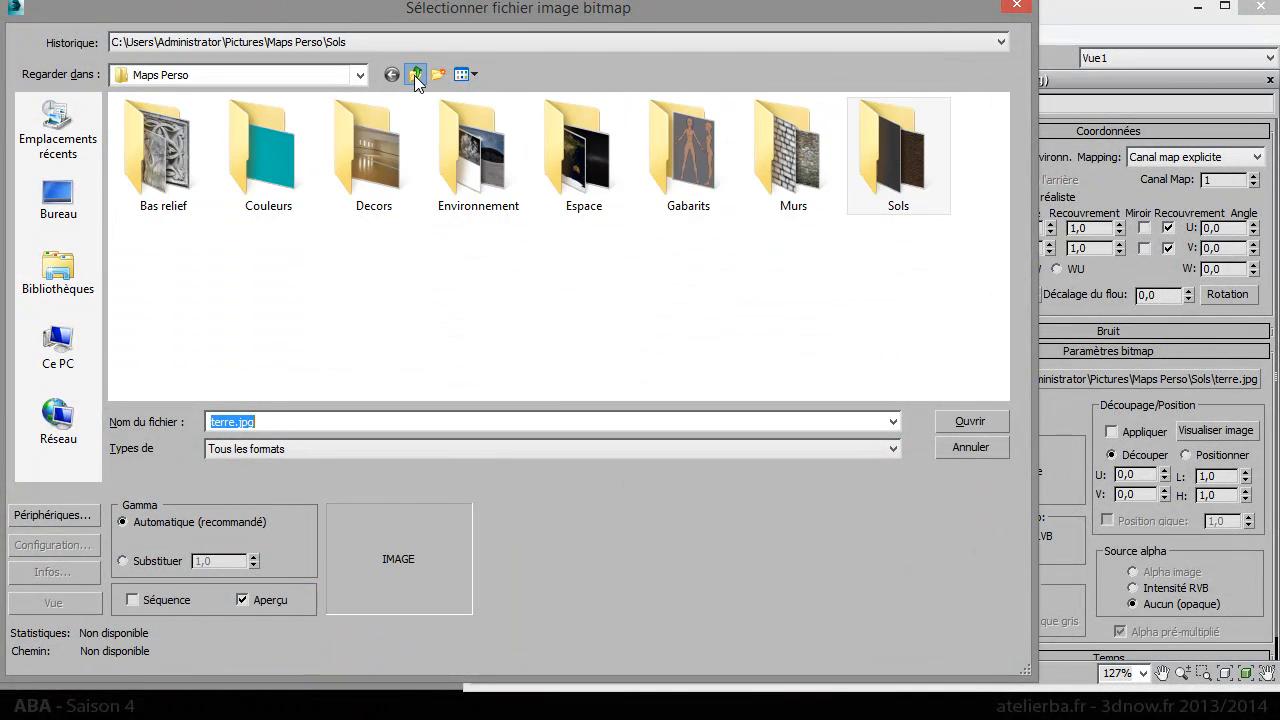
double_click(811, 165)
left_click(136, 159)
double_click(140, 160)
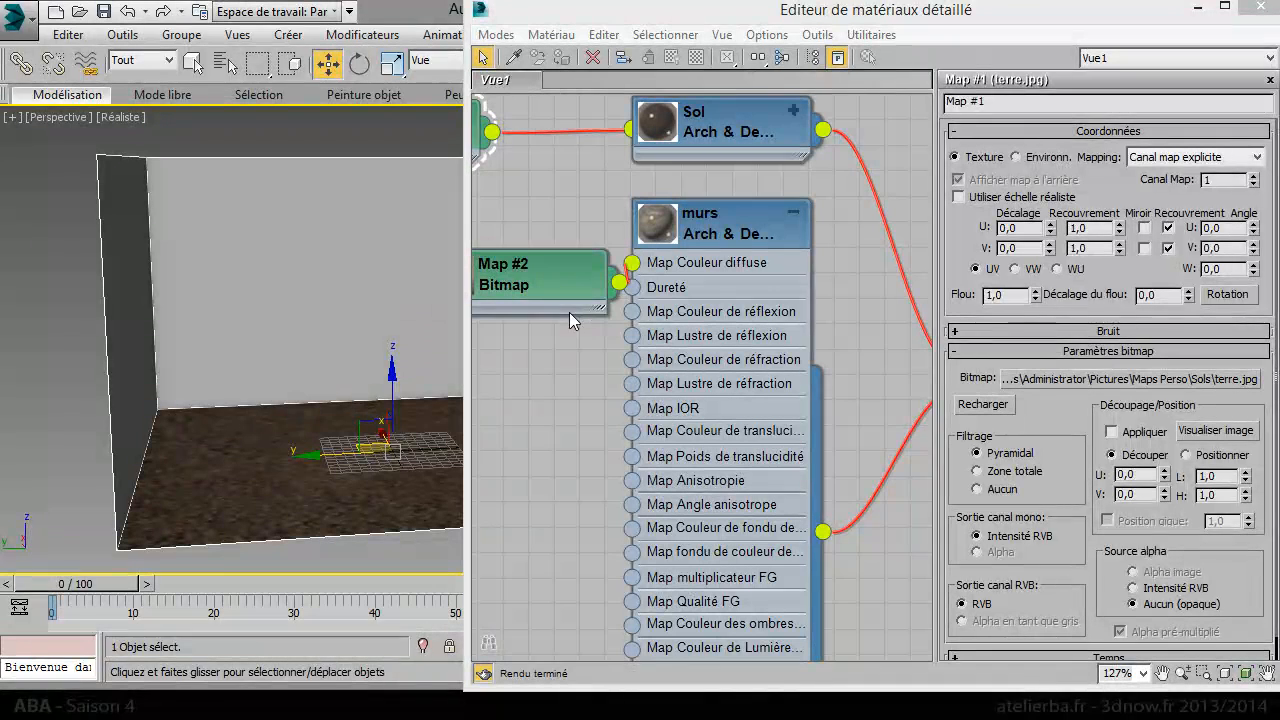
Move the wall bitmap node away from murs and display its map in the viewport for the murs material.
middle_click_drag(600, 338, 765, 330)
left_click_drag(708, 278, 610, 256)
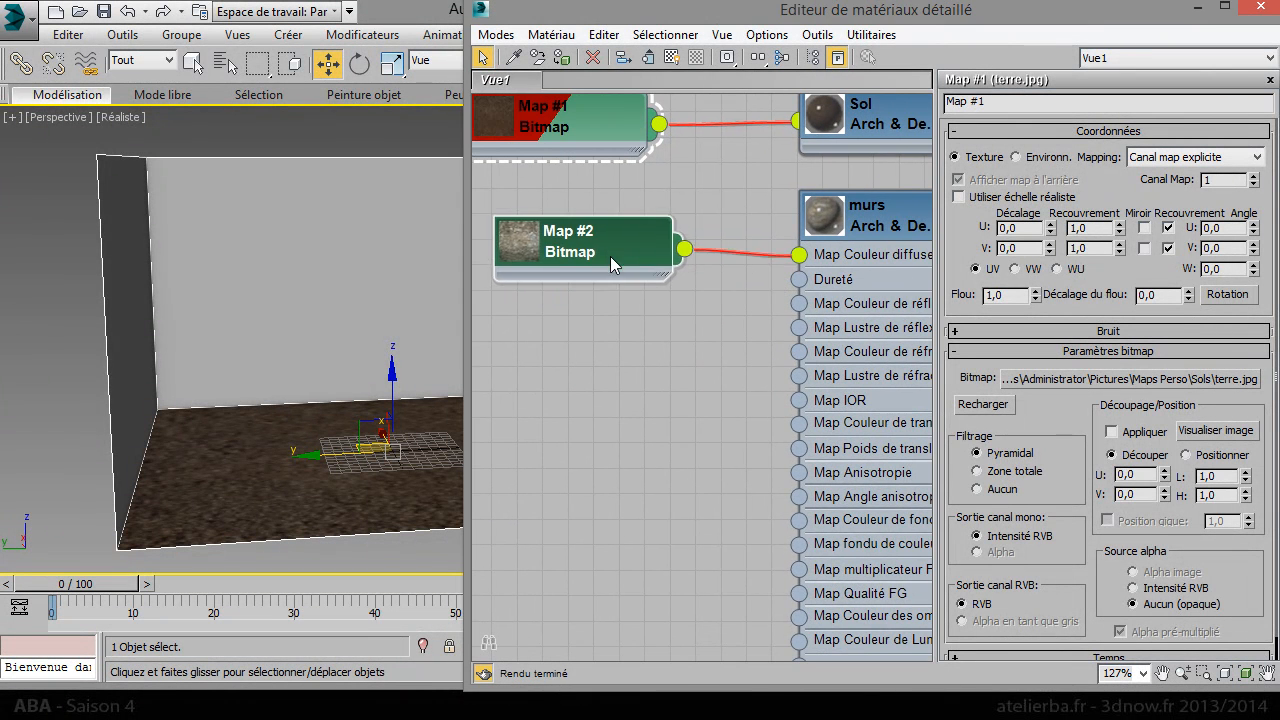
right_click(609, 260)
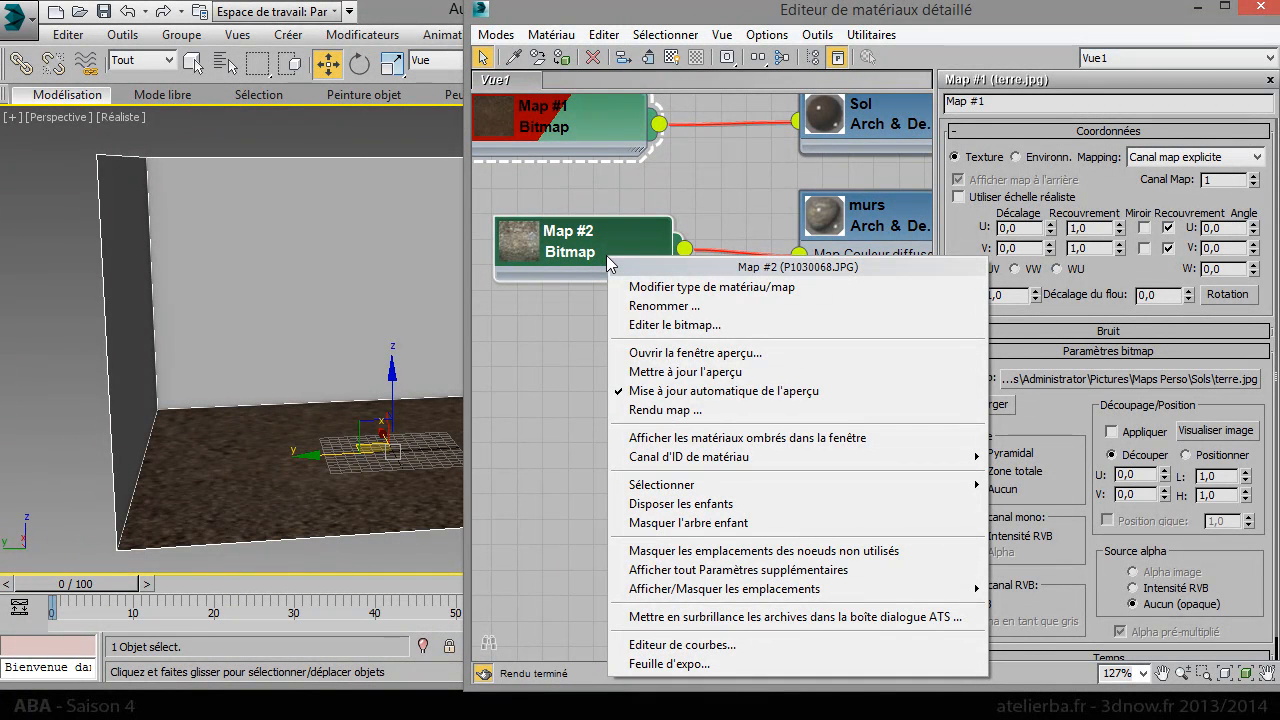
left_click(760, 439)
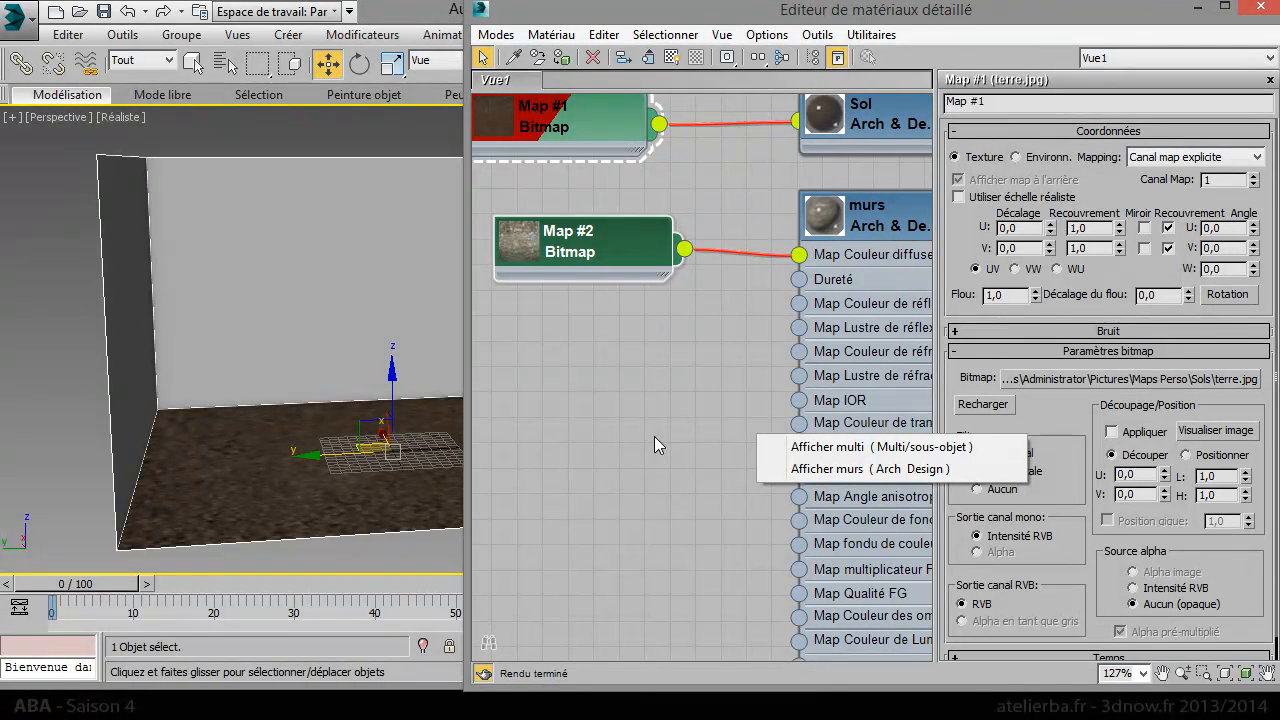
left_click(598, 248)
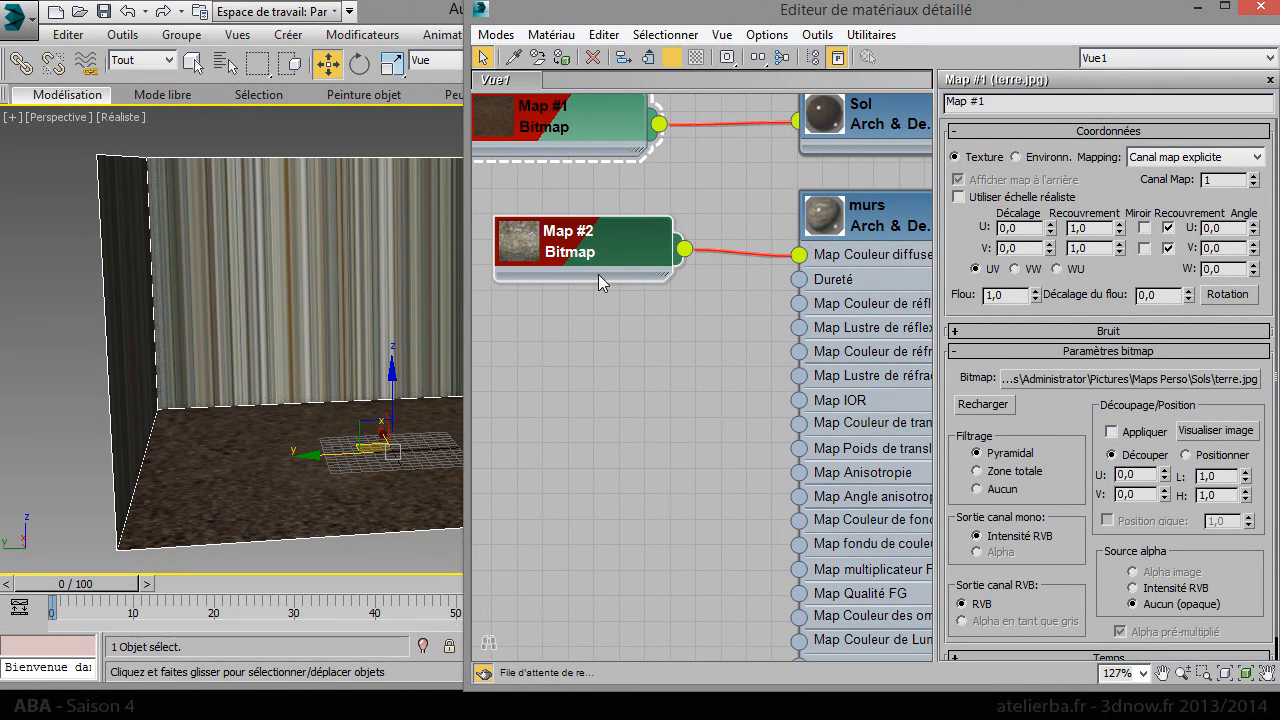
Collapse the murs node and tidy the node layout, with the multi node closer to its two sub-materials.
left_click_drag(850, 214, 820, 218)
left_click(835, 208)
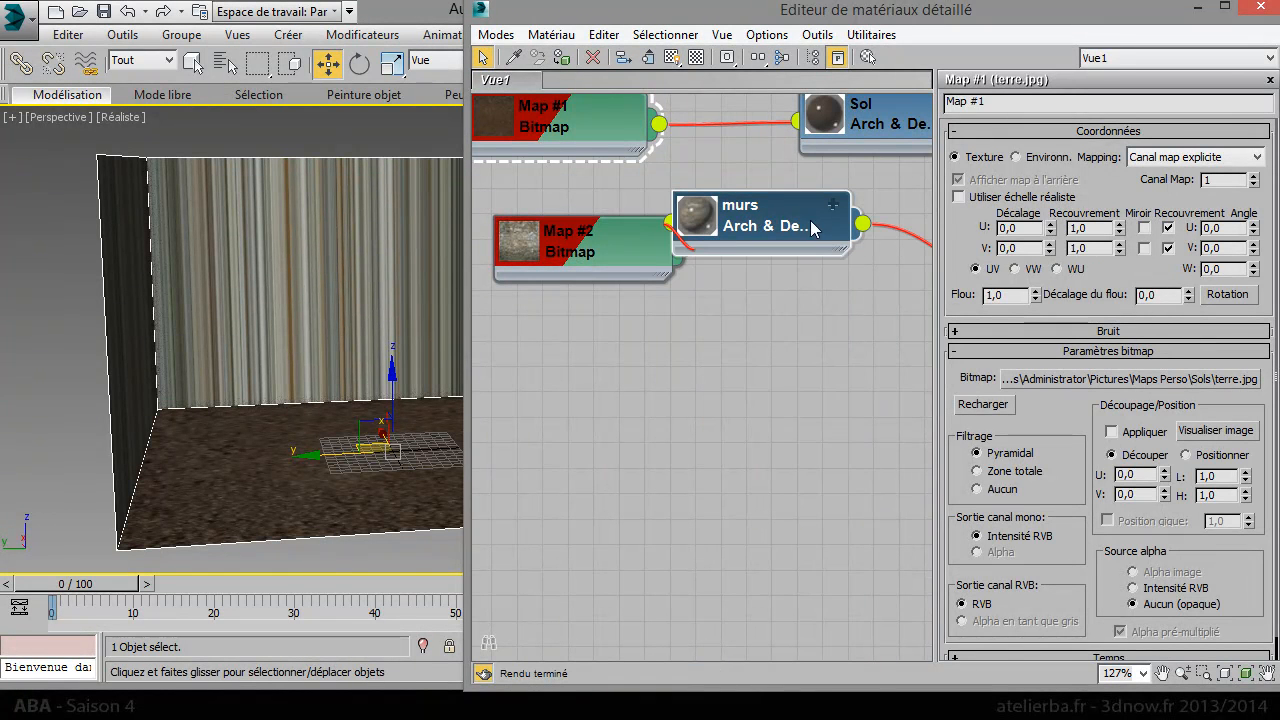
left_click(757, 57)
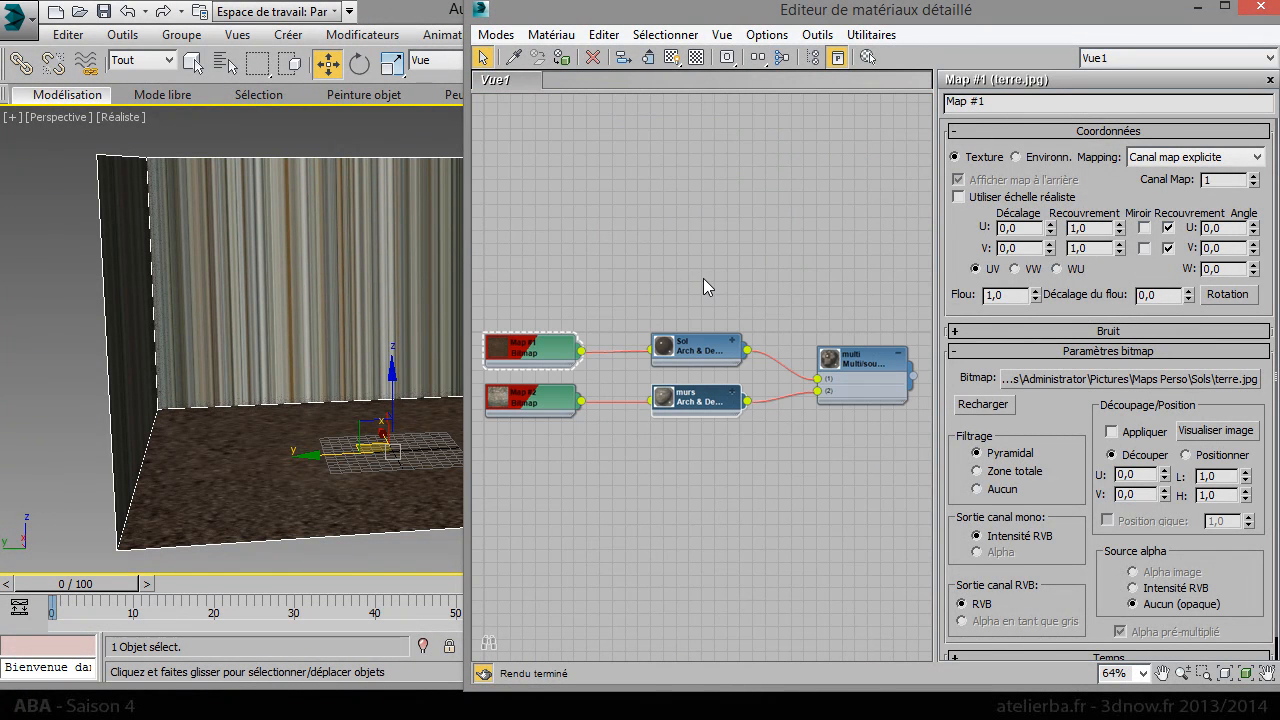
mouse_move(860, 354)
left_mouse_down()
mouse_move(865, 302)
mouse_move(848, 342)
left_mouse_up()
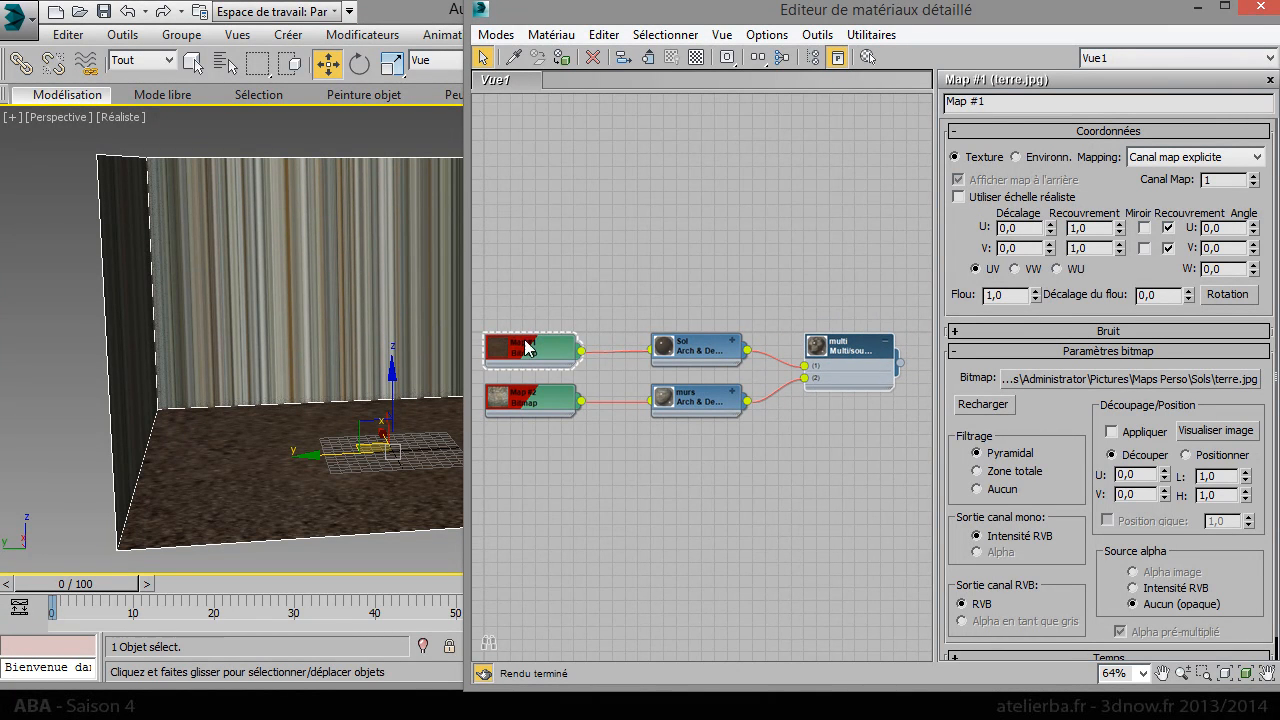
left_click_drag(853, 355, 841, 355)
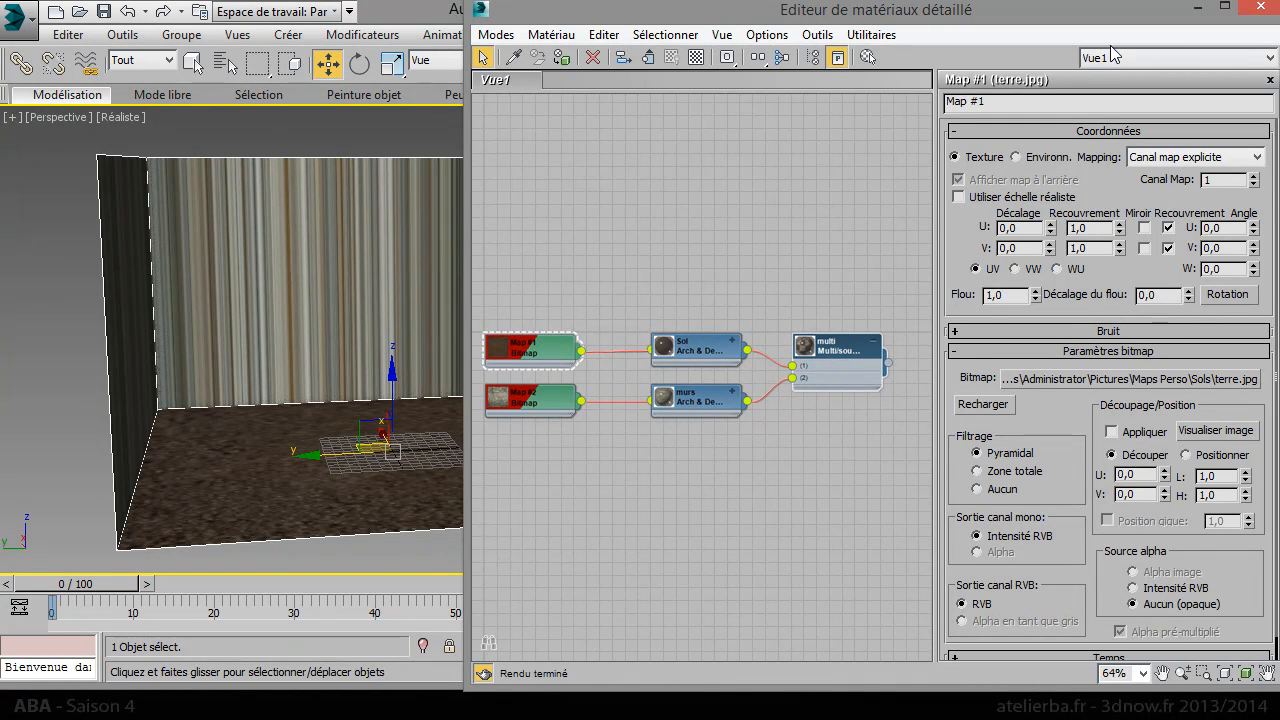
Minimize the material editor and examine the wall texture on the room from a higher angle.
left_click(1197, 6)
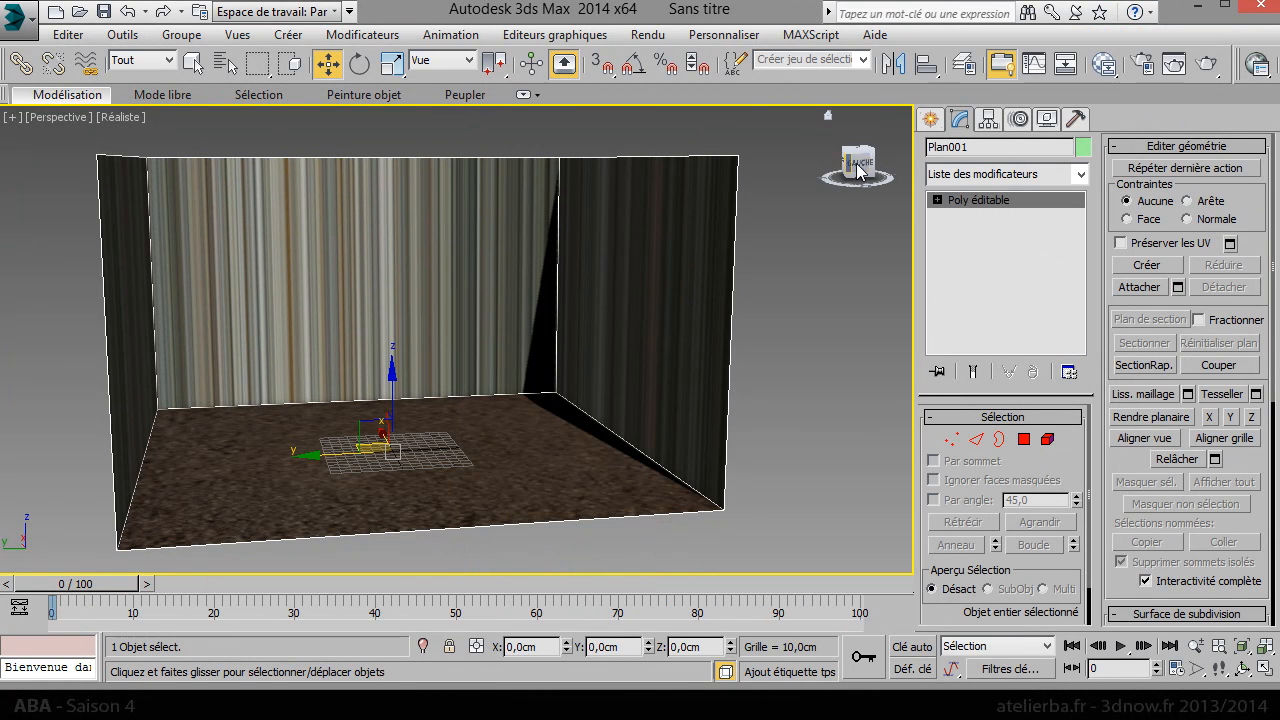
mouse_move(858, 168)
left_mouse_down()
mouse_move(860, 198)
mouse_move(825, 166)
mouse_move(846, 181)
left_mouse_up()
middle_click_drag(667, 297, 759, 235)
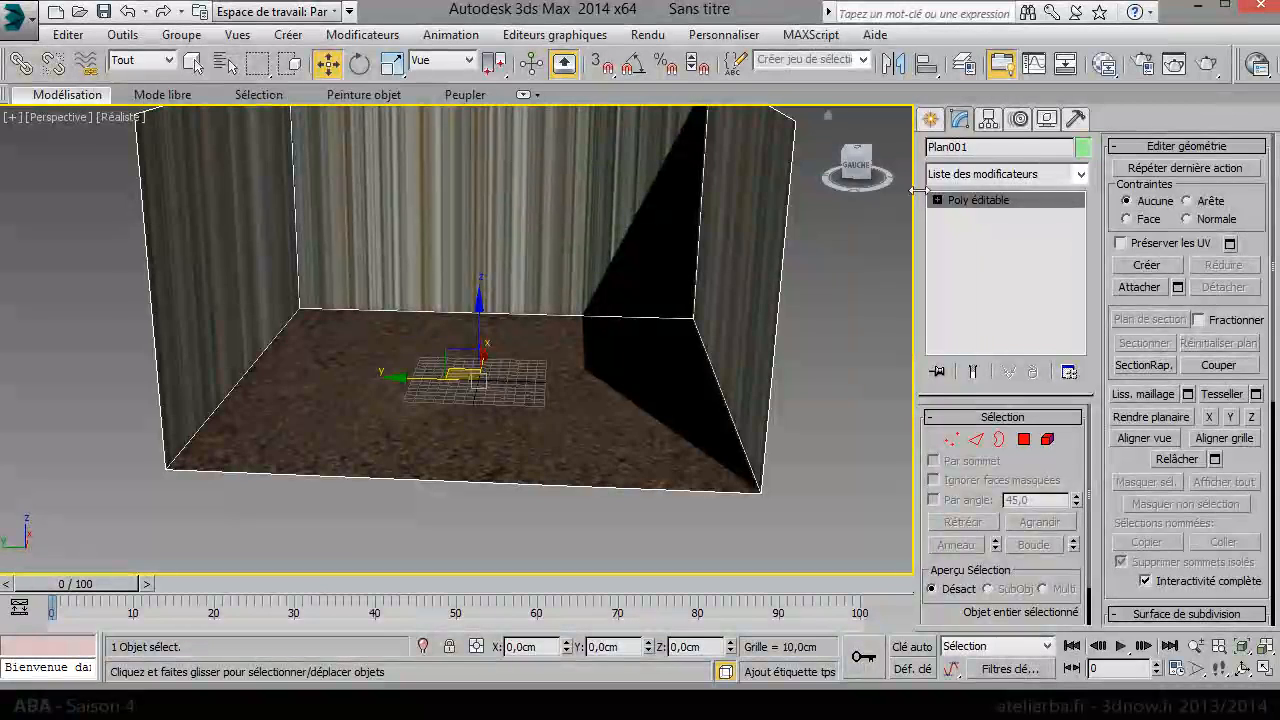
left_click(931, 120)
left_click(1036, 331)
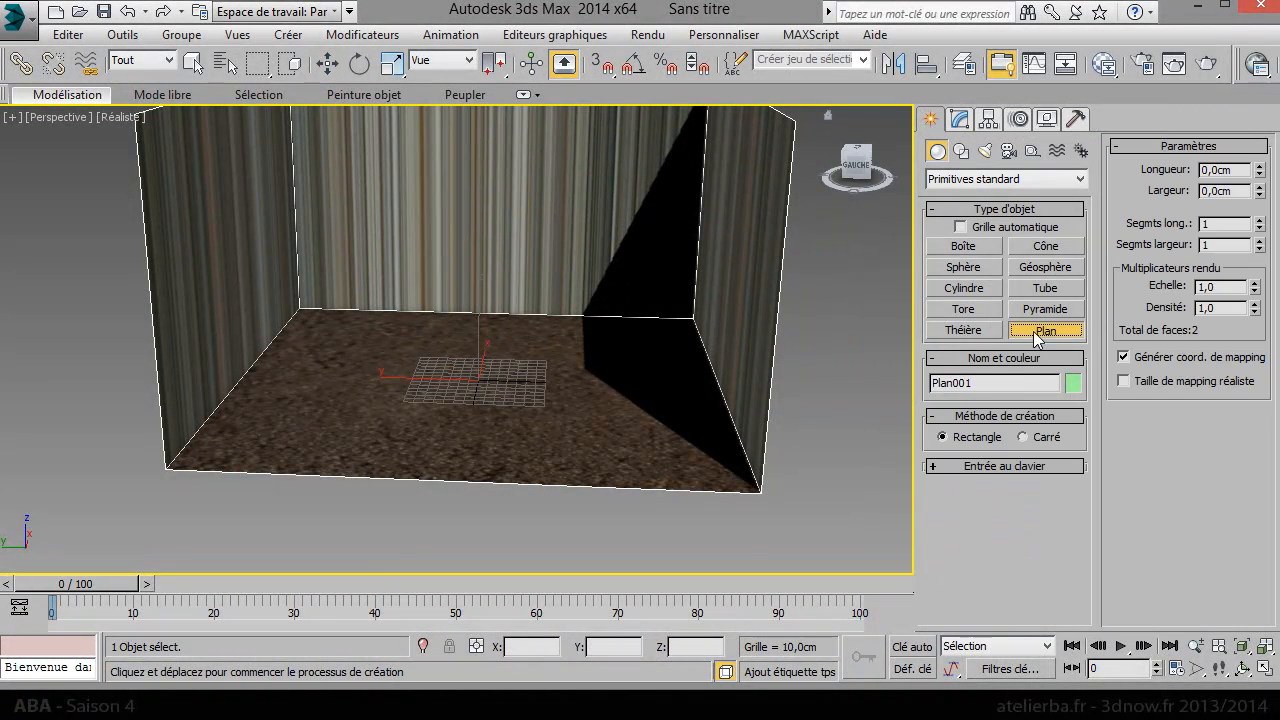
left_click(963, 247)
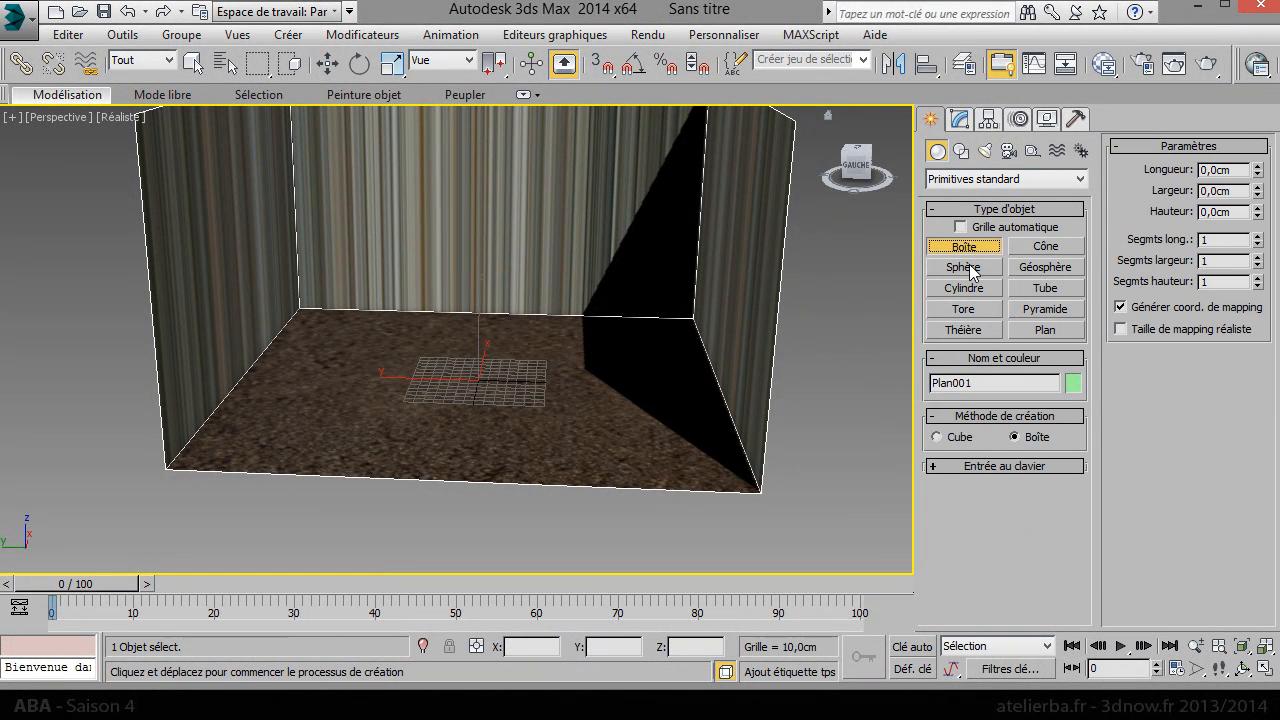
left_click(966, 267)
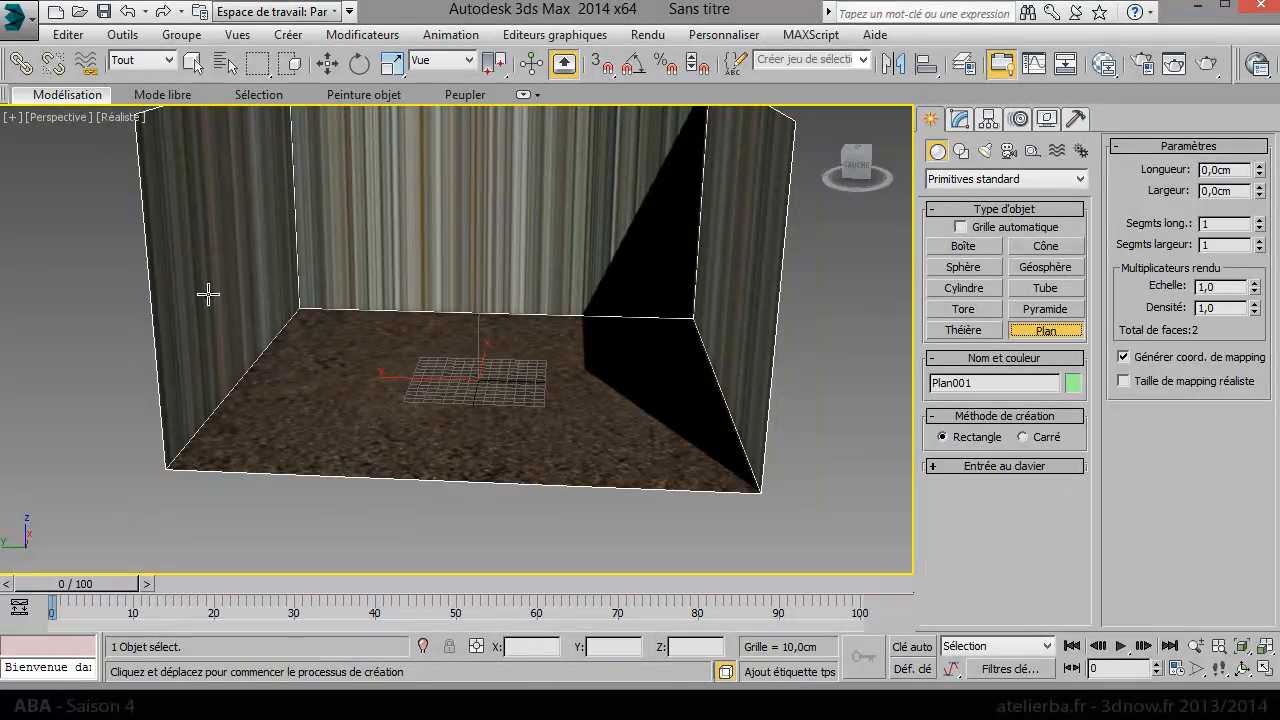
middle_click_drag(237, 260, 227, 363, "alt")
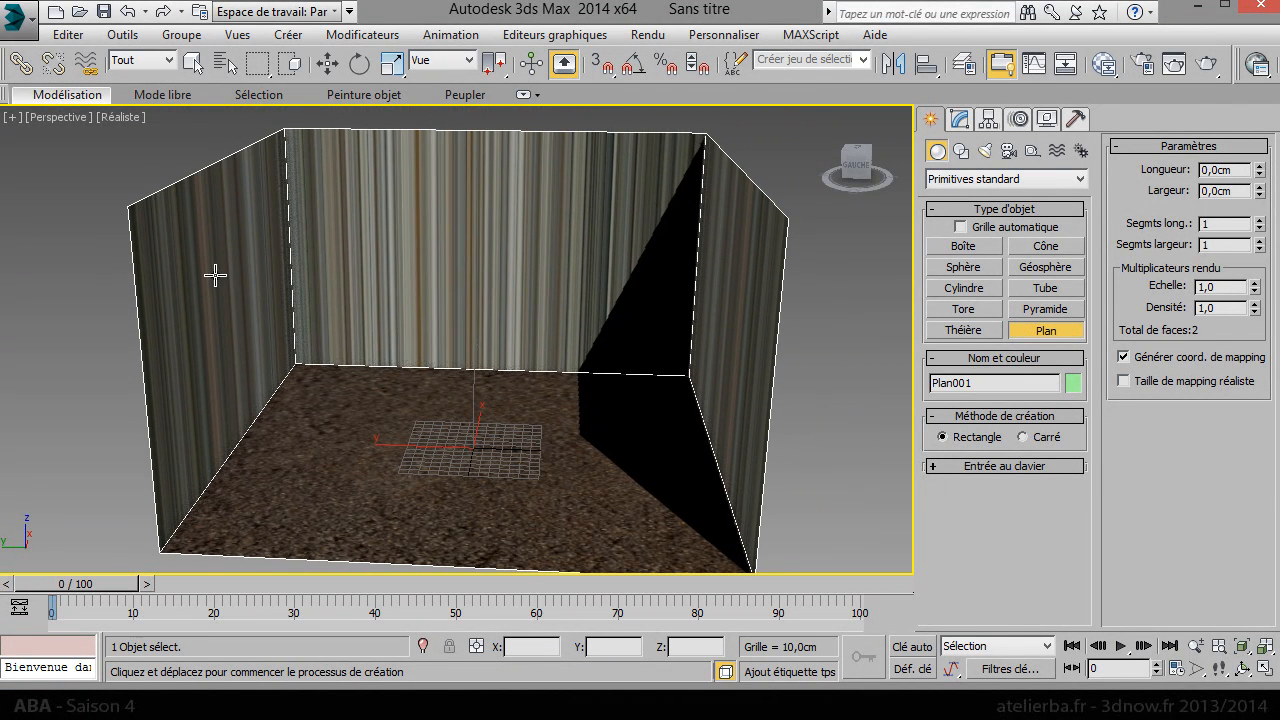
right_click(448, 294)
Add a Mapping UVW modifier to the room object.
left_click(962, 120)
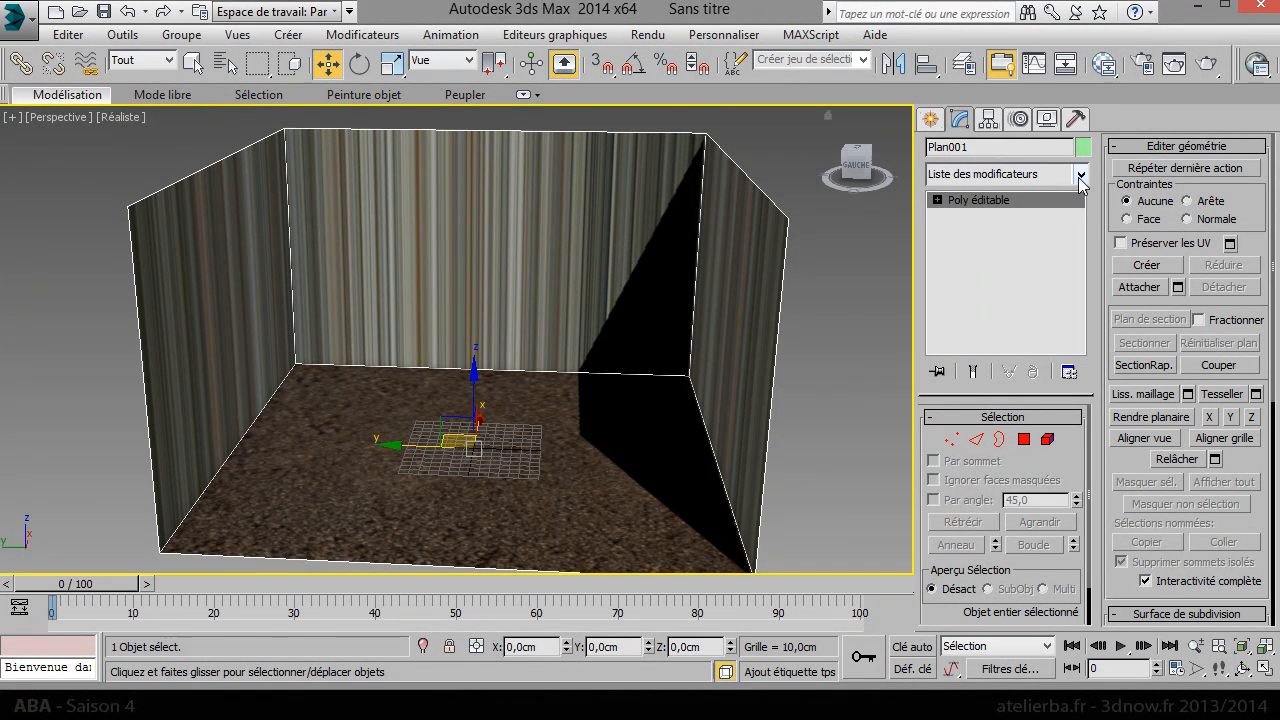
left_click(1081, 176)
left_click_drag(1083, 205, 1105, 468)
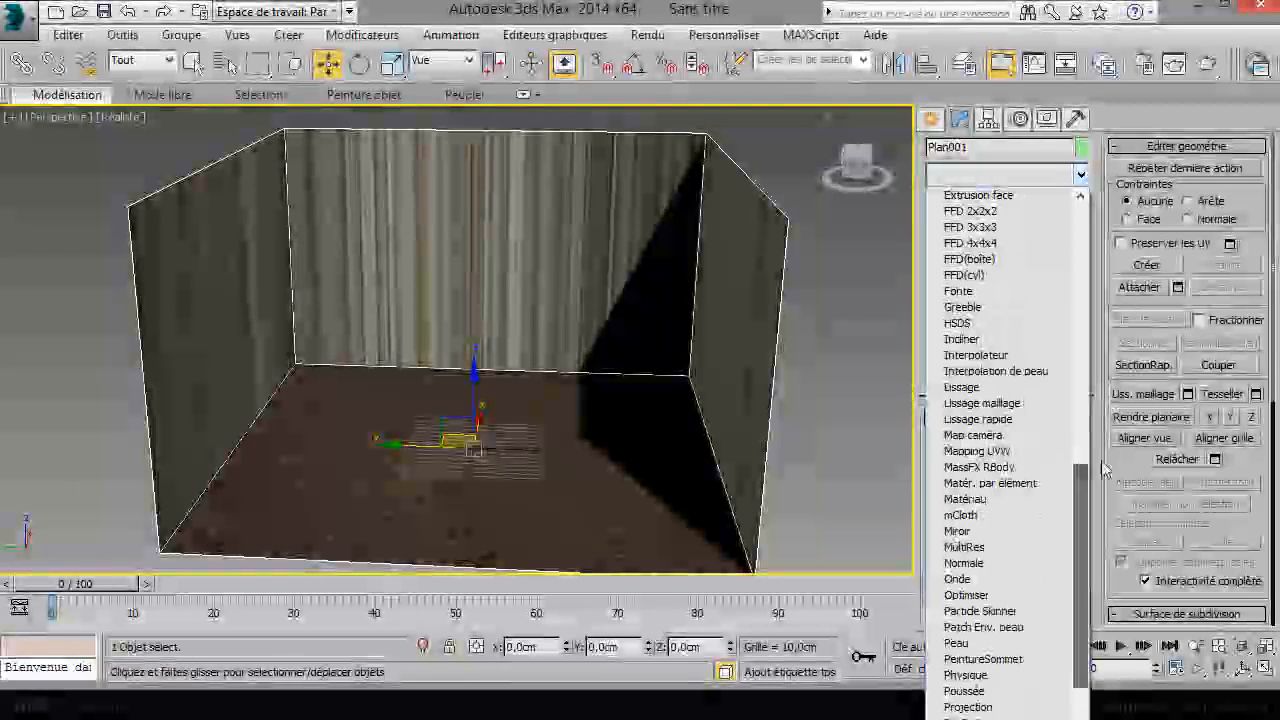
left_click(977, 451)
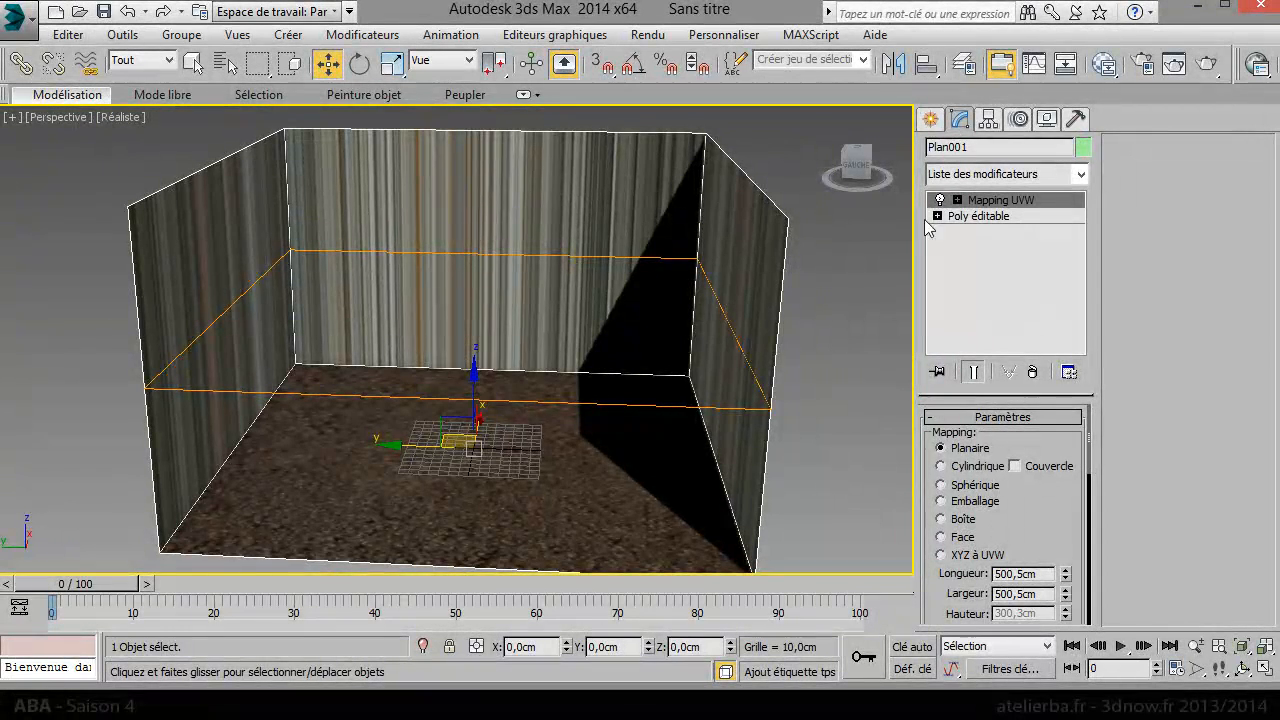
Set the UVW mapping type to Boîte and inspect the stone texture on the walls.
mouse_move(860, 166)
left_mouse_down()
mouse_move(886, 168)
mouse_move(764, 164)
mouse_move(879, 172)
left_mouse_up()
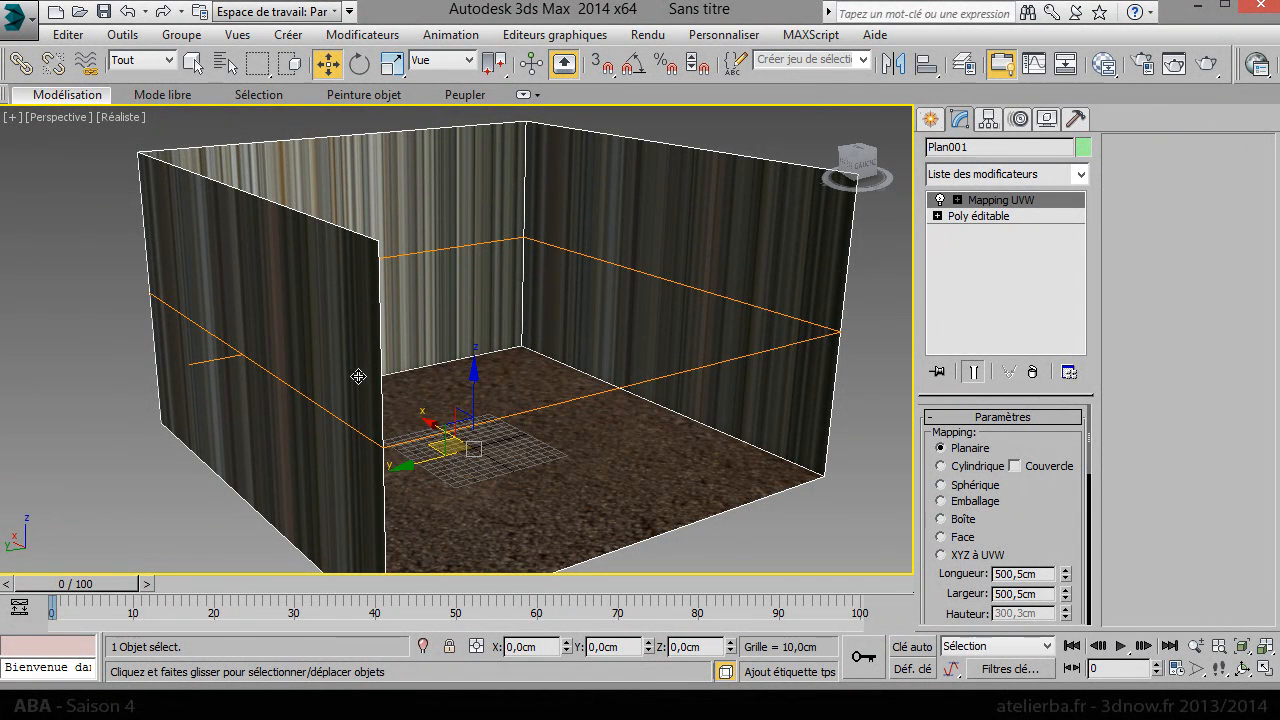
left_click(955, 521)
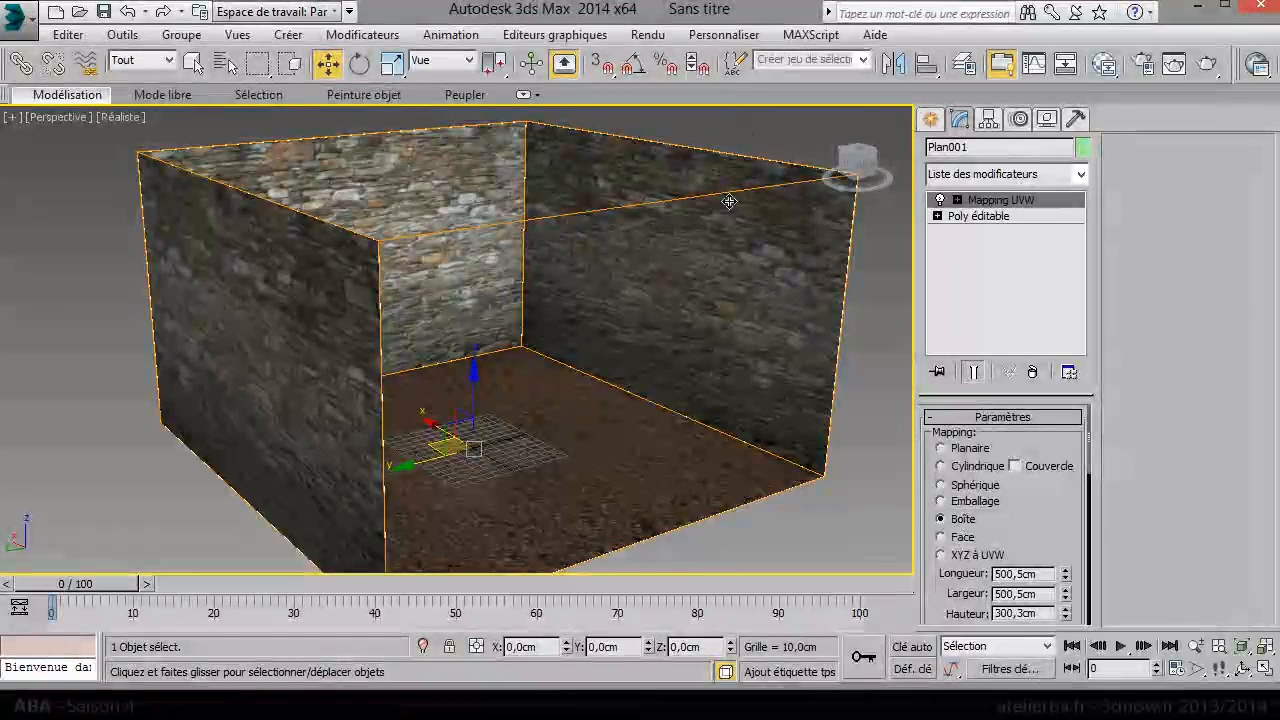
left_click_drag(870, 173, 842, 160)
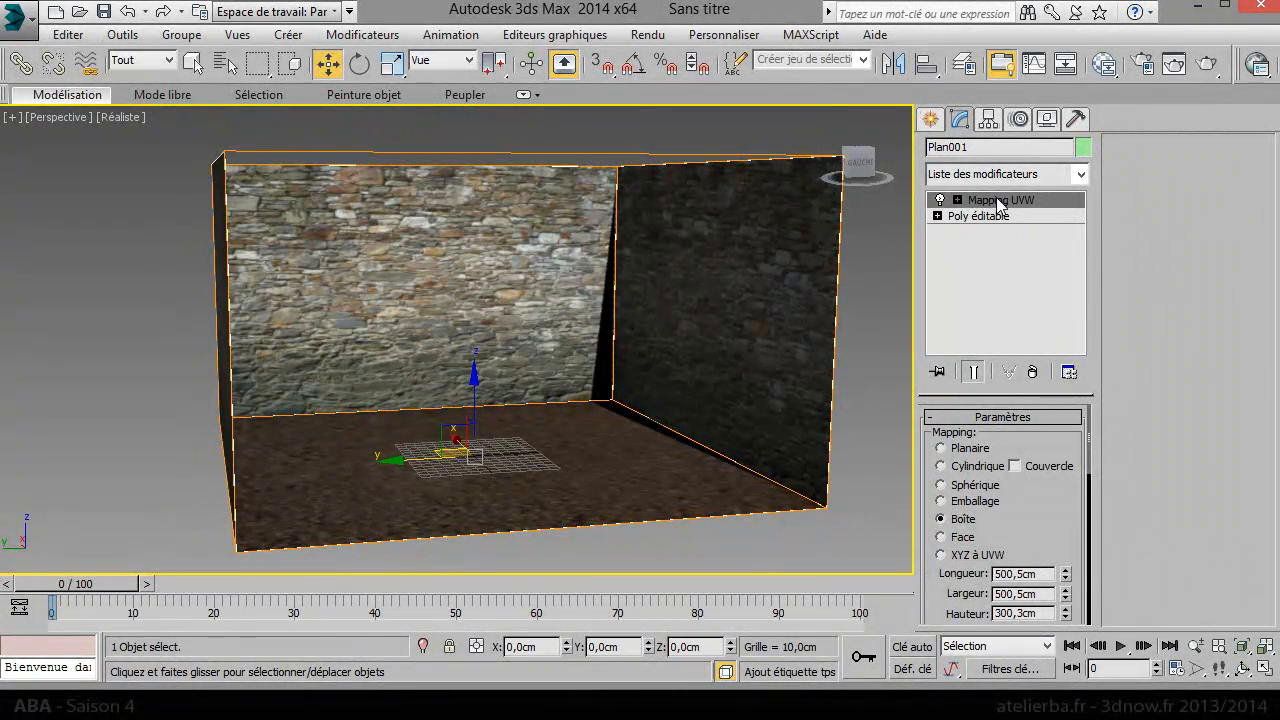
Convert the room to an editable polygon to collapse the UVW mapping, and view the room from the front.
right_click(468, 288)
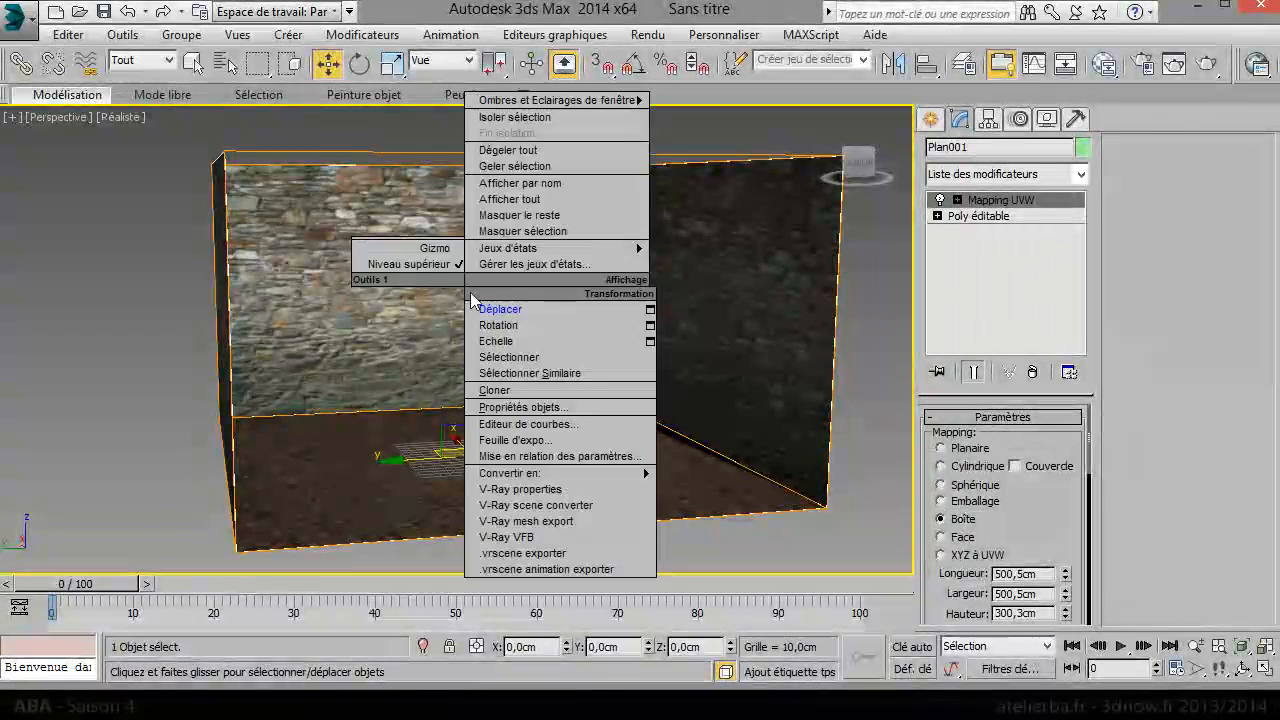
mouse_move(538, 474)
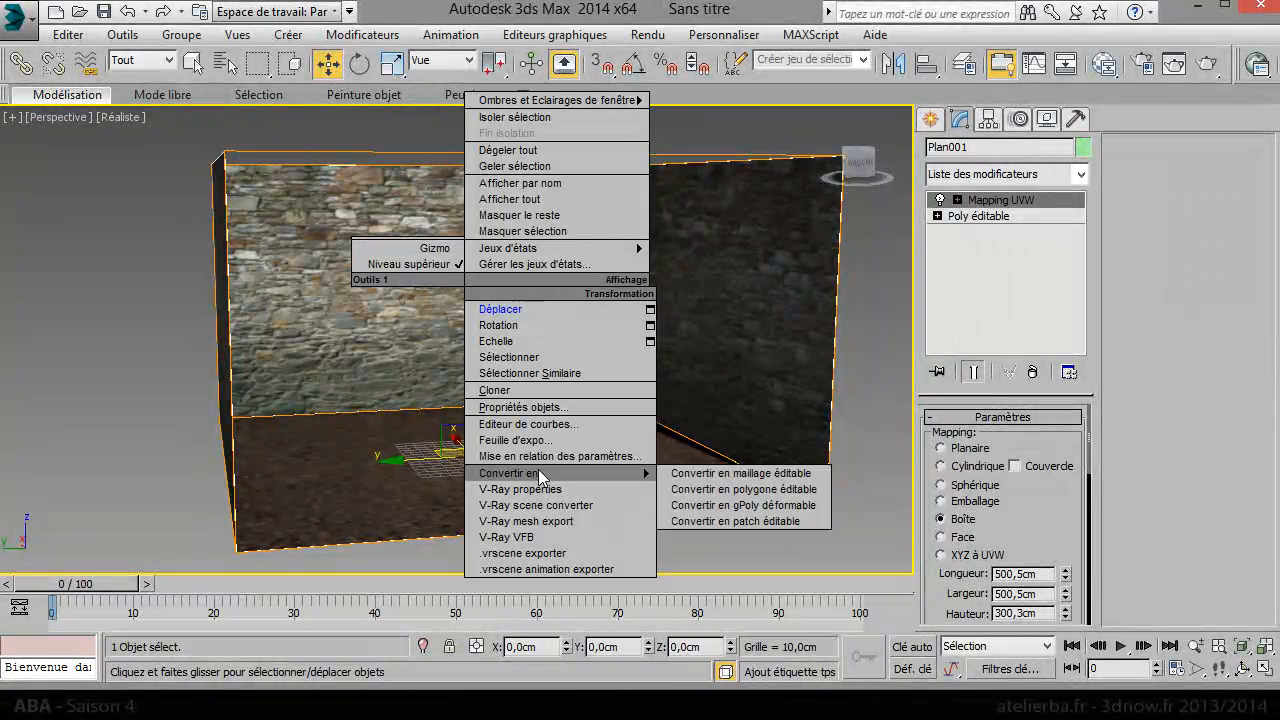
left_click(723, 489)
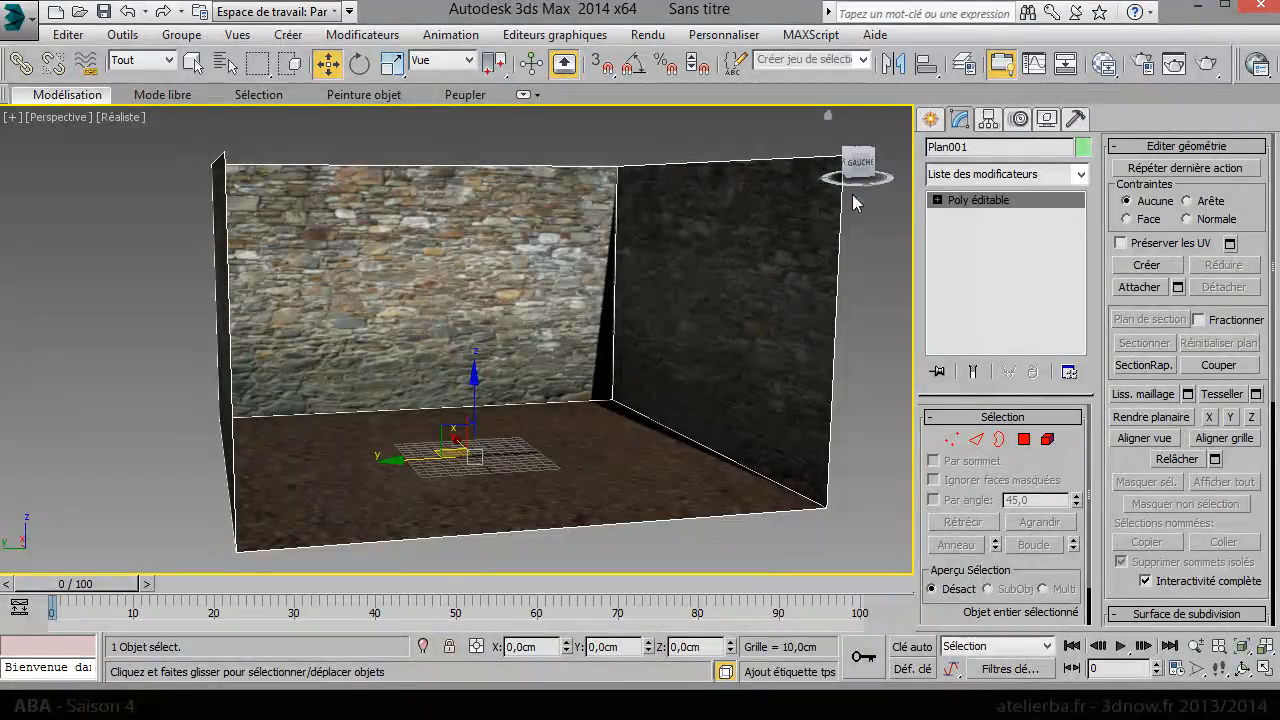
mouse_move(866, 177)
left_mouse_down()
mouse_move(782, 169)
mouse_move(817, 190)
mouse_move(859, 179)
mouse_move(838, 172)
mouse_move(772, 203)
mouse_move(842, 218)
mouse_move(866, 184)
mouse_move(837, 187)
mouse_move(883, 181)
mouse_move(866, 196)
mouse_move(832, 171)
mouse_move(844, 188)
mouse_move(868, 173)
mouse_move(862, 188)
mouse_move(878, 184)
mouse_move(862, 171)
left_mouse_up()
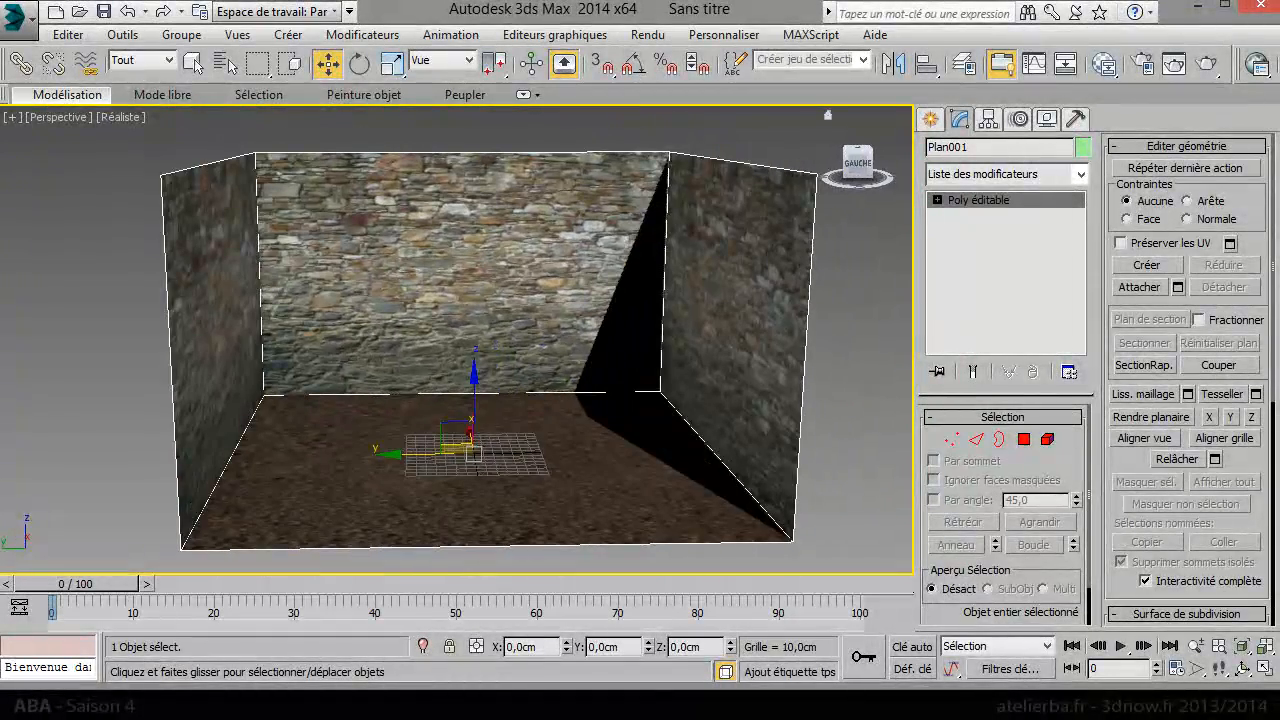